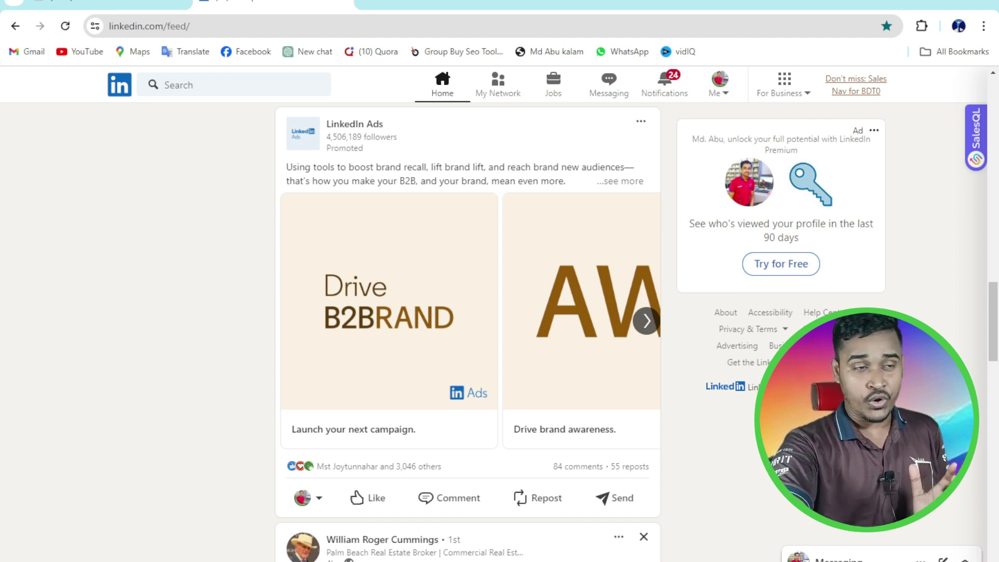
Search LinkedIn for 'web developer' and show only People results
left_click(235, 84)
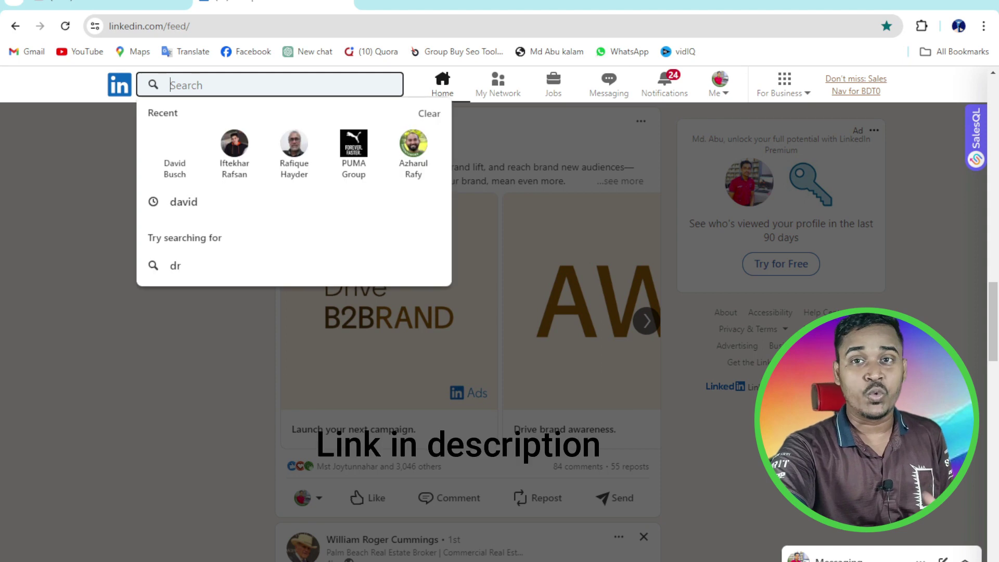
type("w")
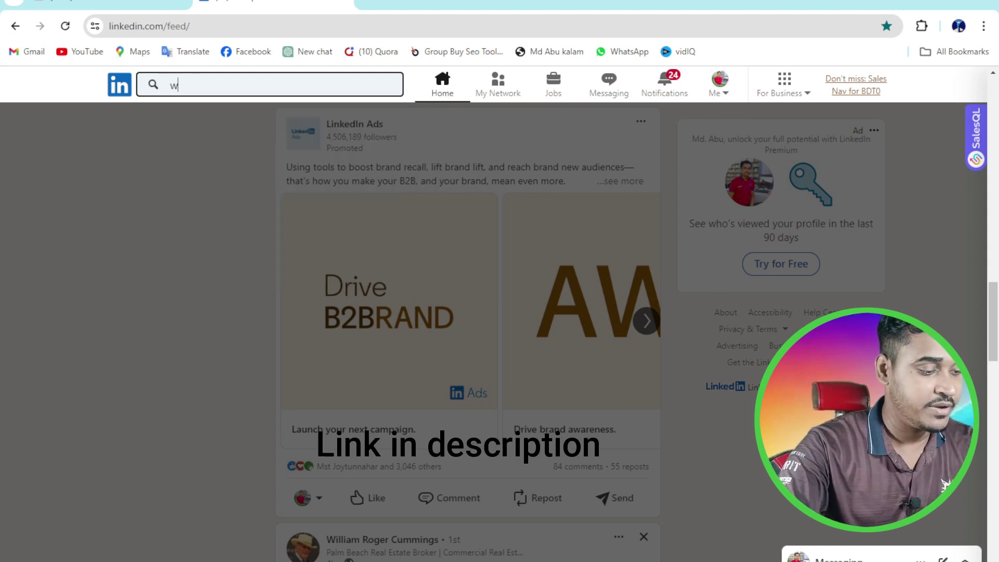
type("eb de")
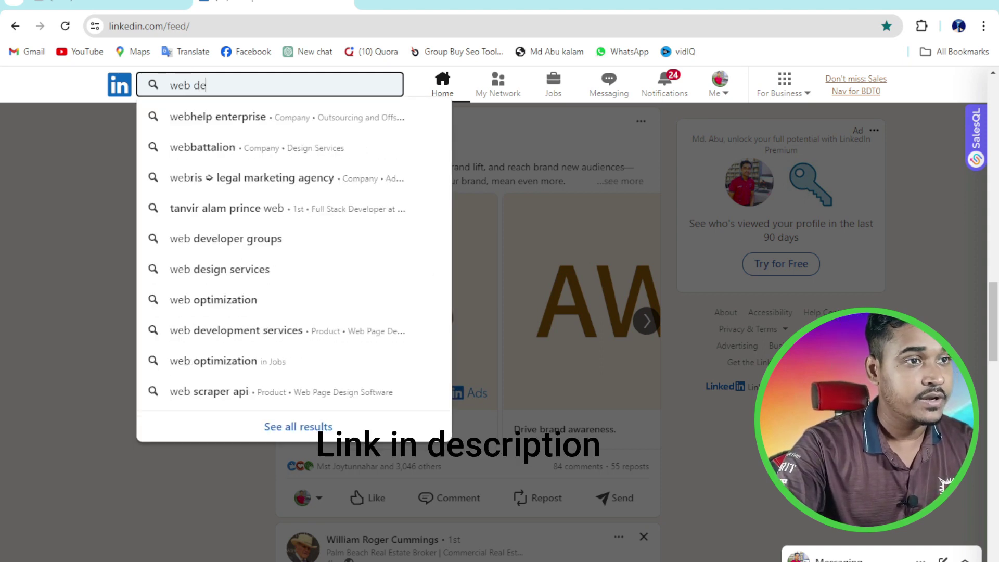
type("veloper")
key("Return")
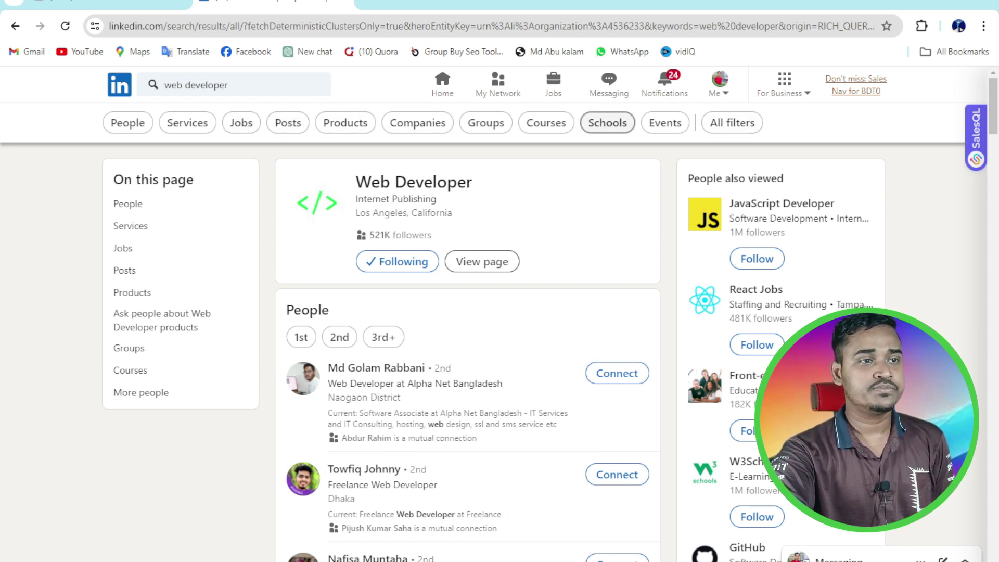
left_click(127, 123)
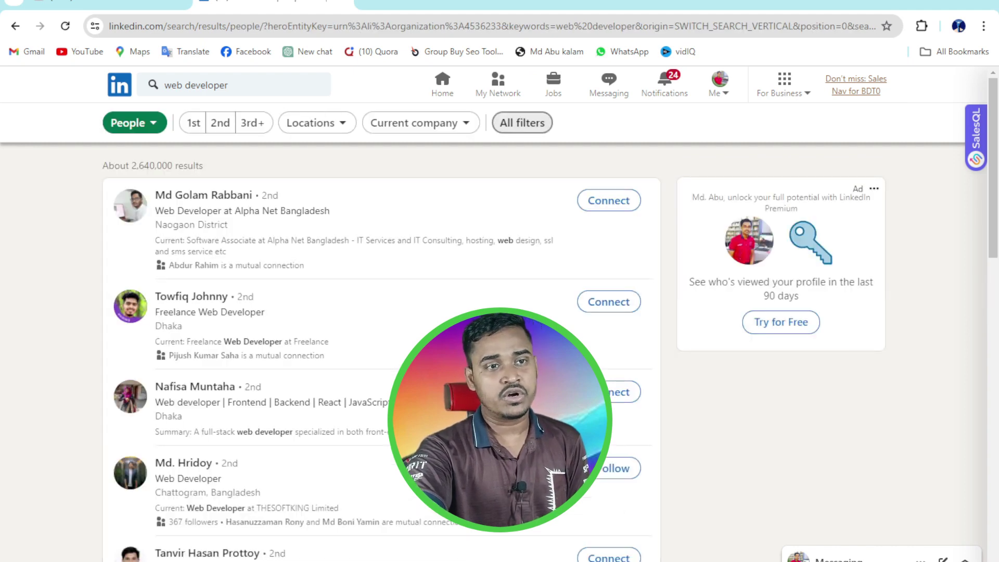
In All filters, include 2nd and 3rd+ degree connections
left_click(523, 122)
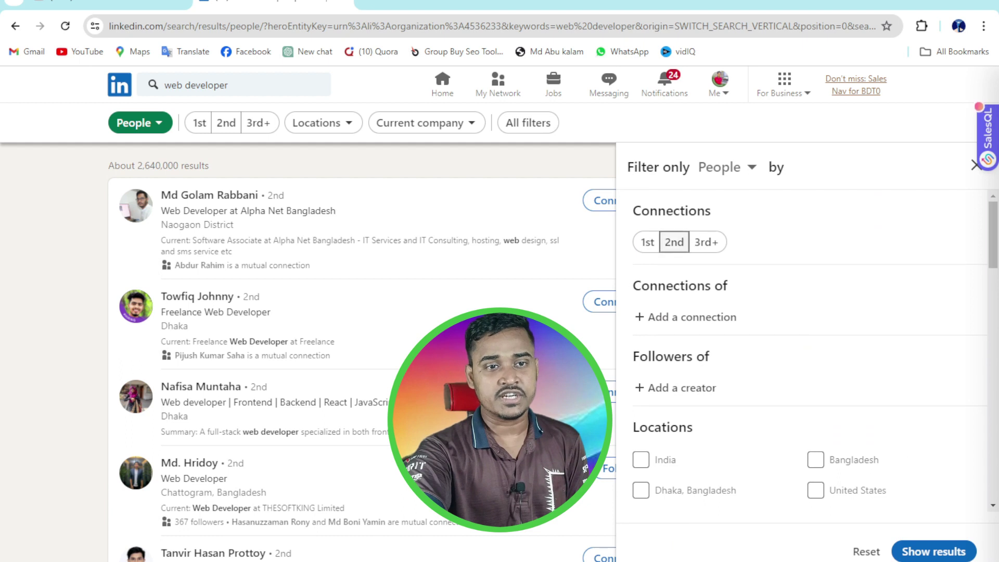
left_click(673, 242)
left_click(706, 243)
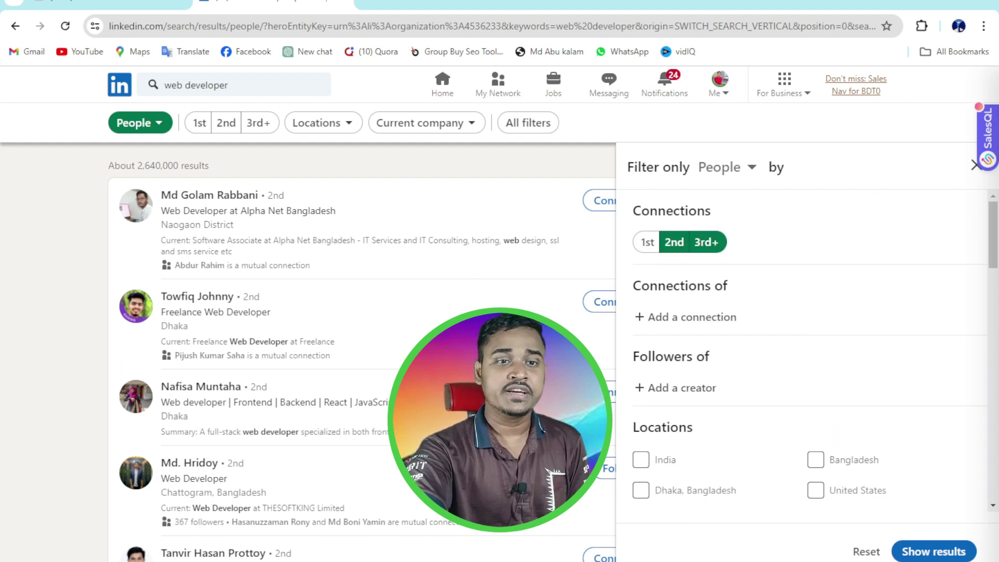
left_click(686, 317)
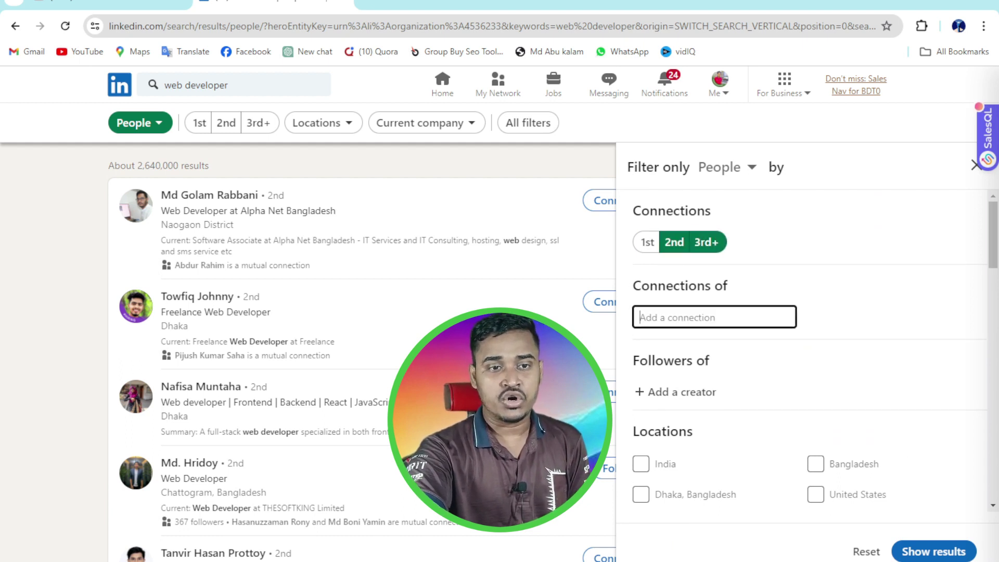
scroll(640, 356, "down", 2)
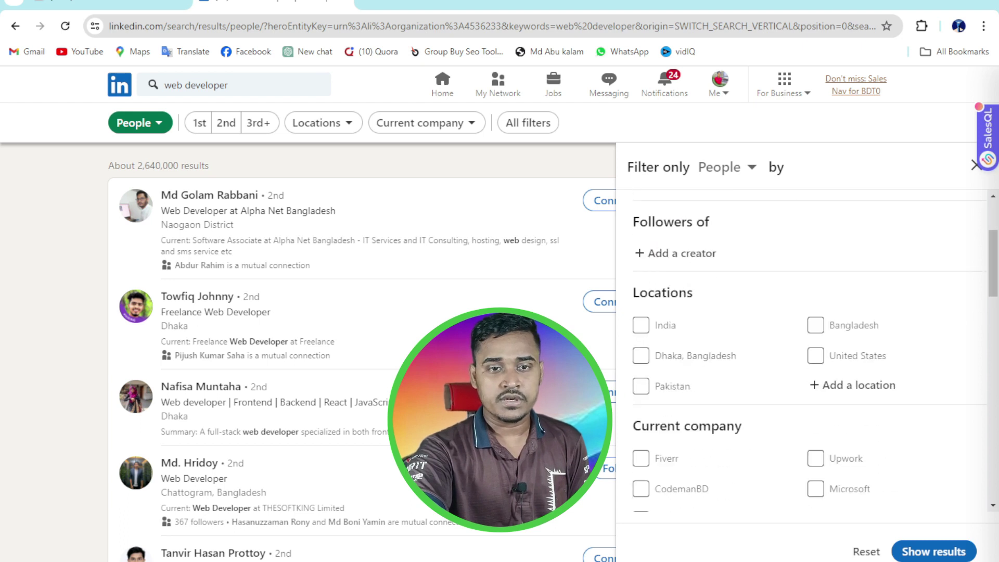
Add United States and New York, United States as location filters
left_click(853, 385)
left_click(815, 355)
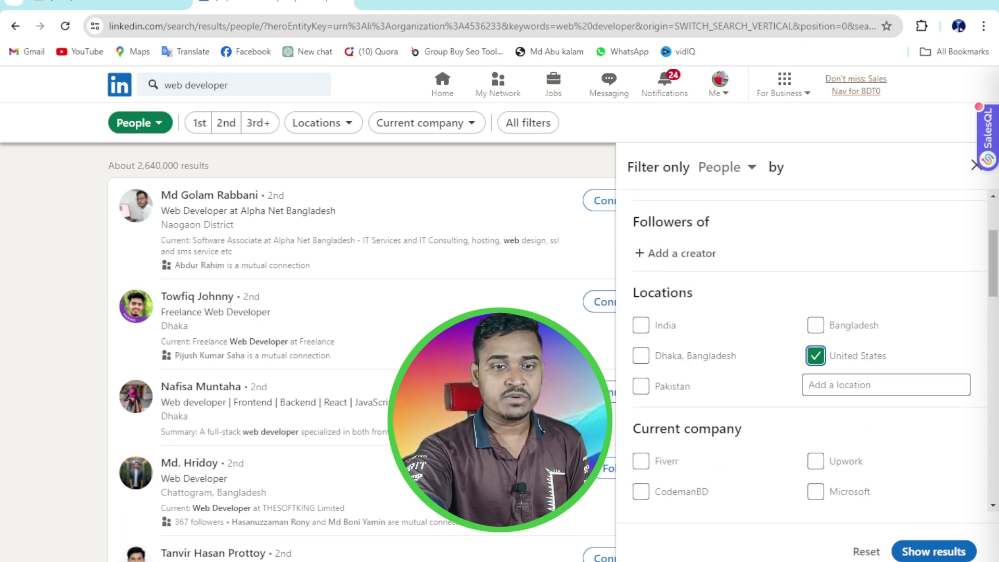
type("n")
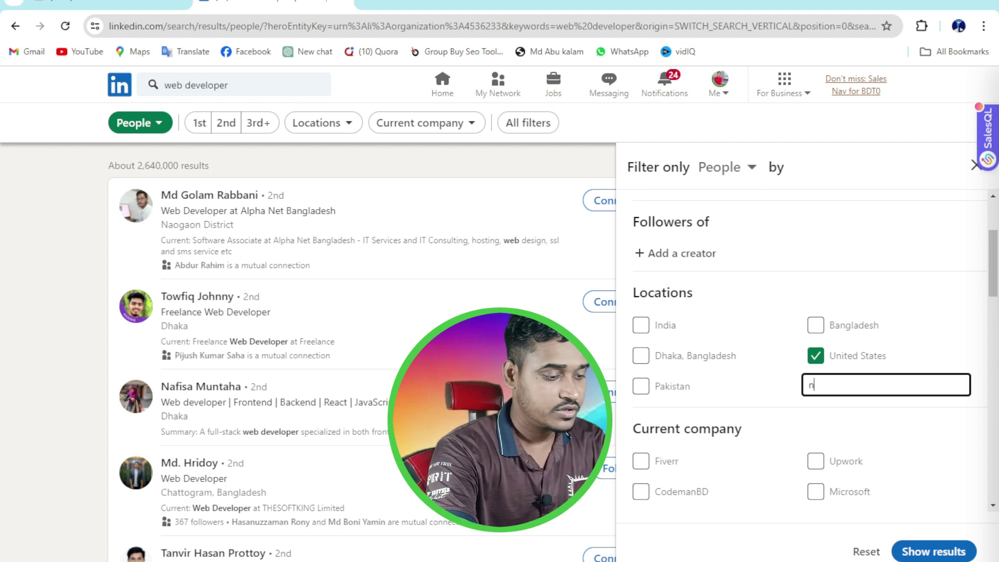
type("ew")
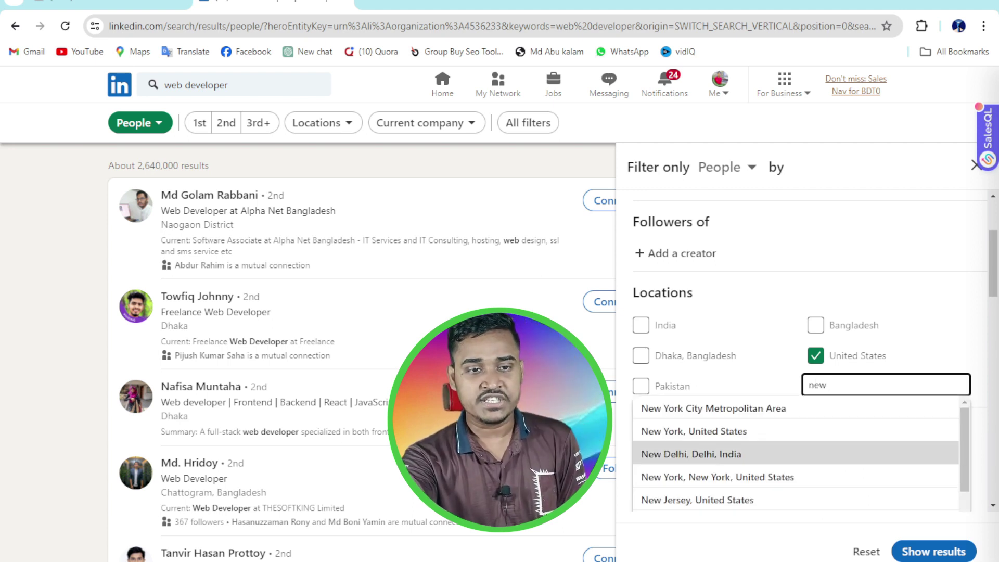
left_click(694, 430)
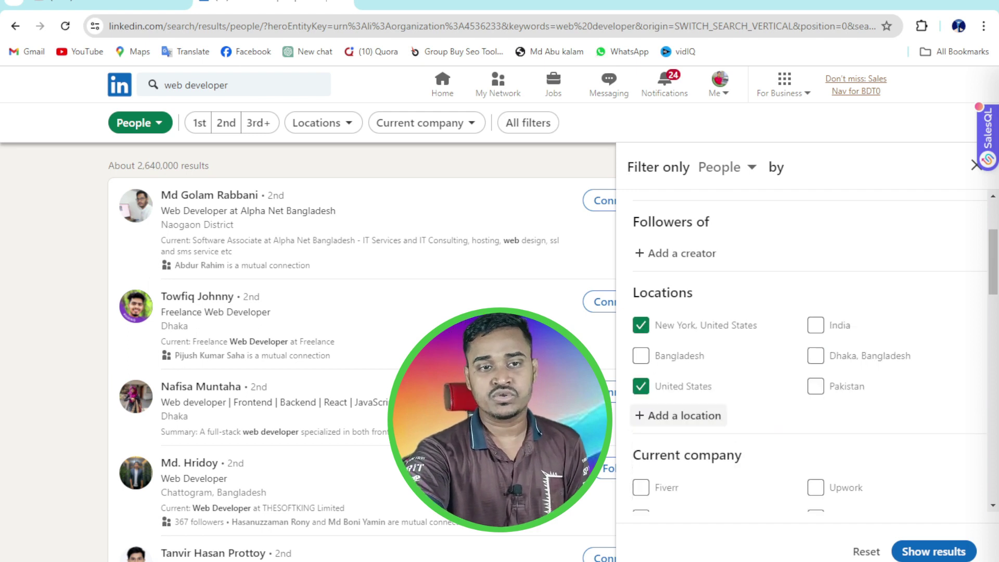
scroll(804, 352, "down", 1)
scroll(804, 351, "down", 2)
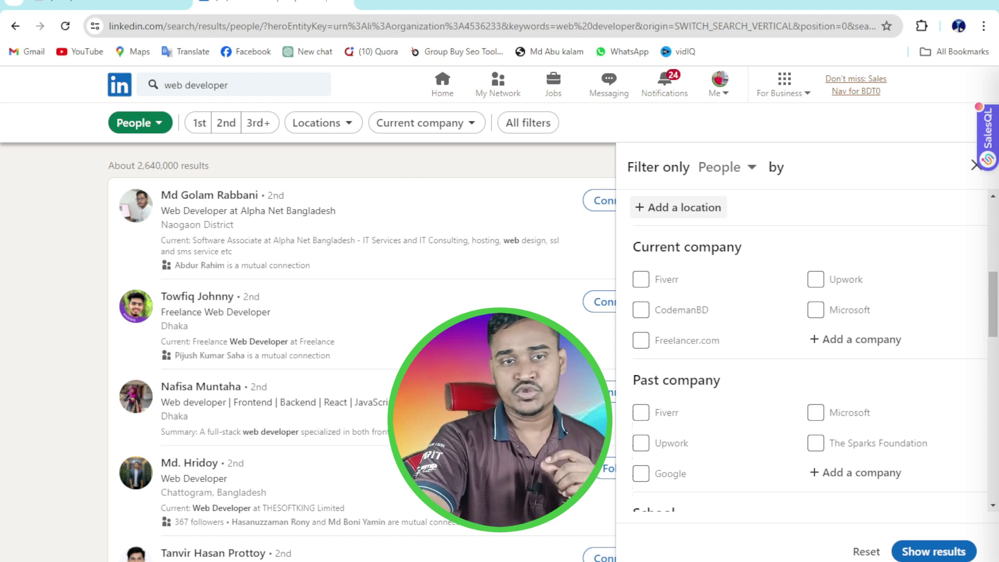
Filter current company to Upwork and Microsoft
left_click(816, 279)
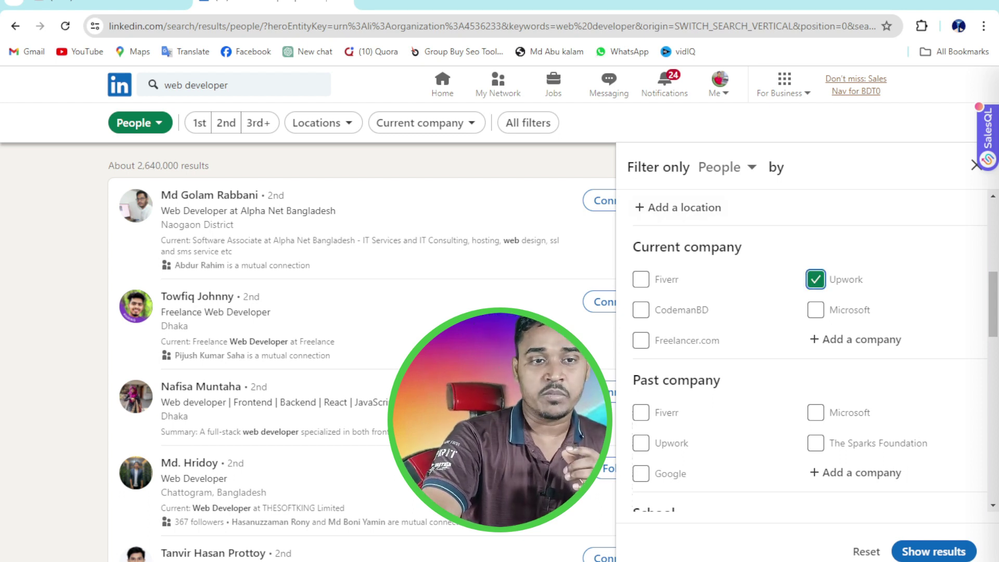
left_click(816, 310)
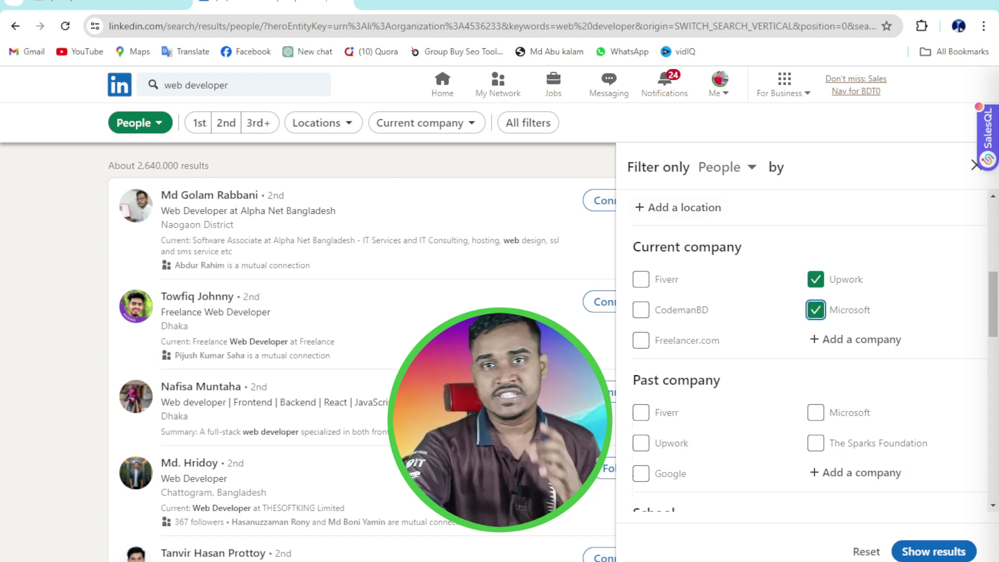
scroll(813, 351, "down", 2)
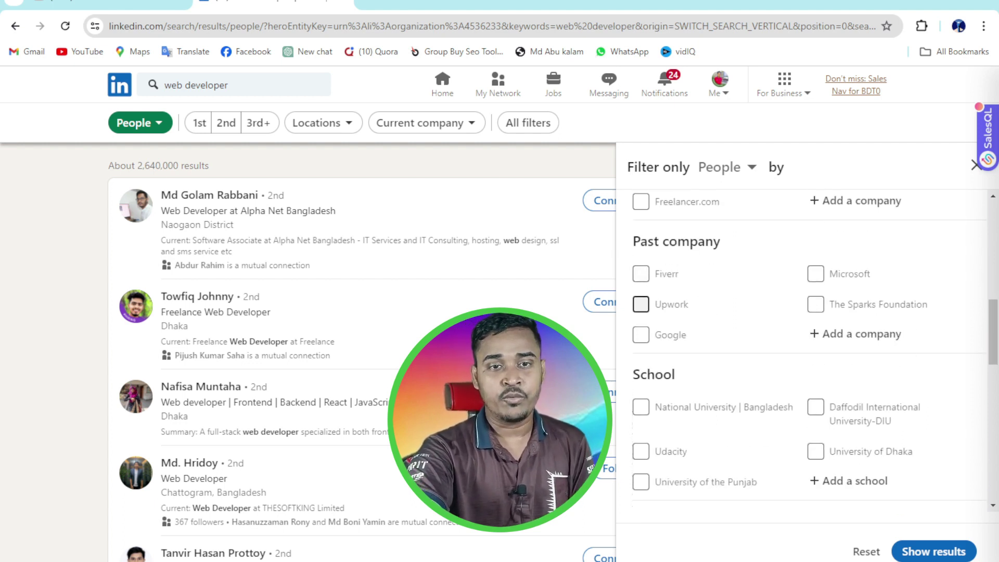
scroll(811, 351, "down", 2)
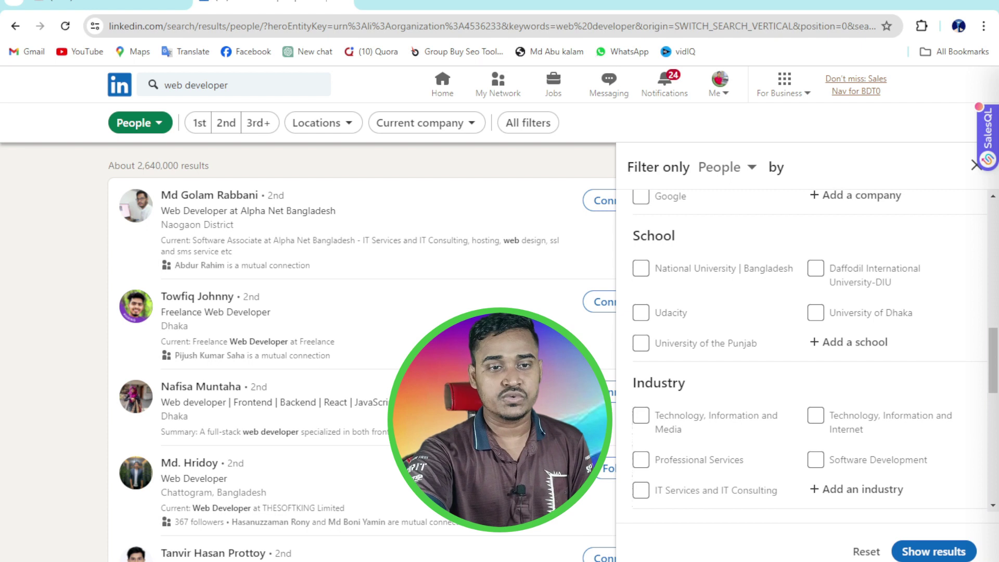
scroll(812, 352, "down", 2)
scroll(812, 352, "down", 1)
scroll(812, 351, "down", 2)
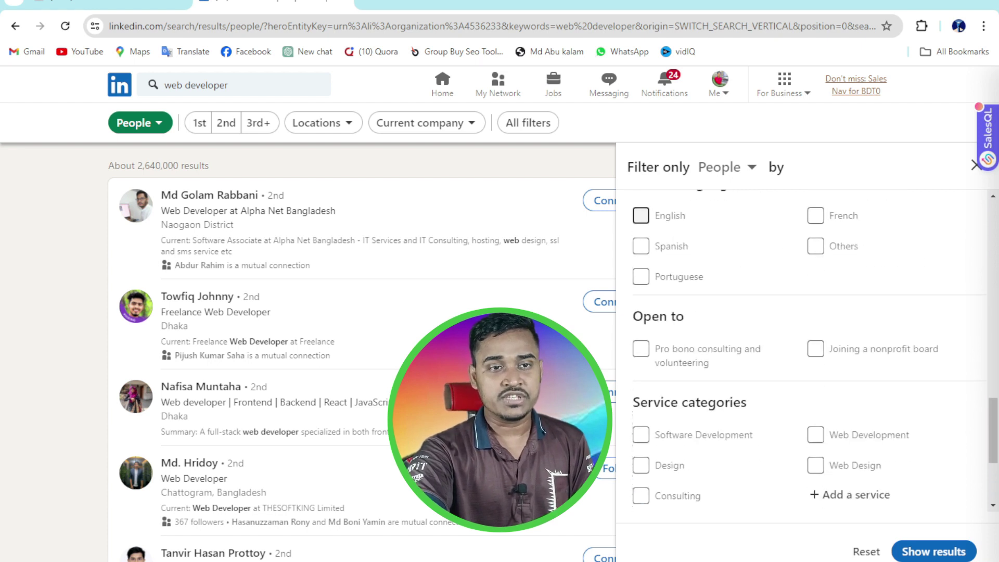
scroll(812, 351, "down", 1)
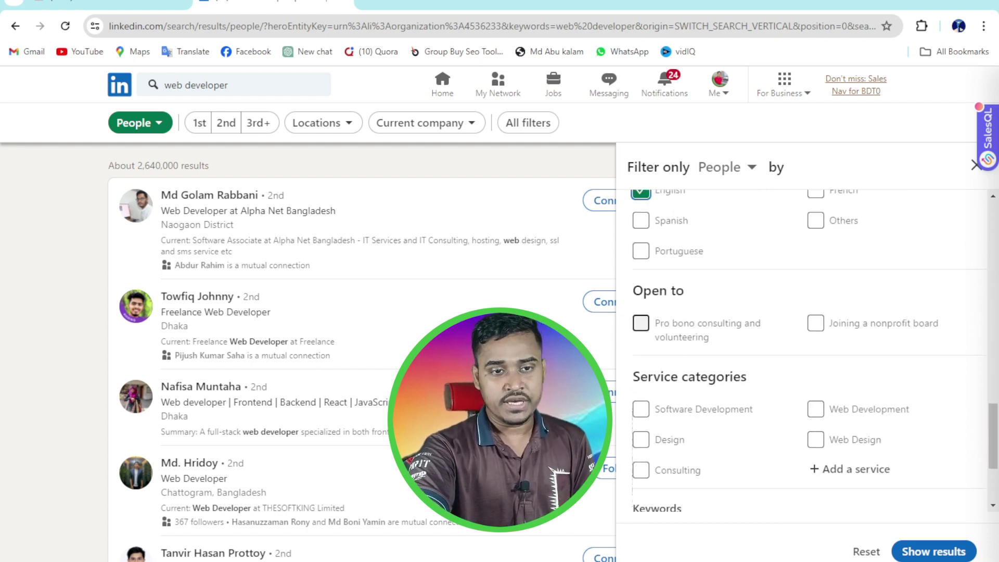
scroll(813, 351, "down", 2)
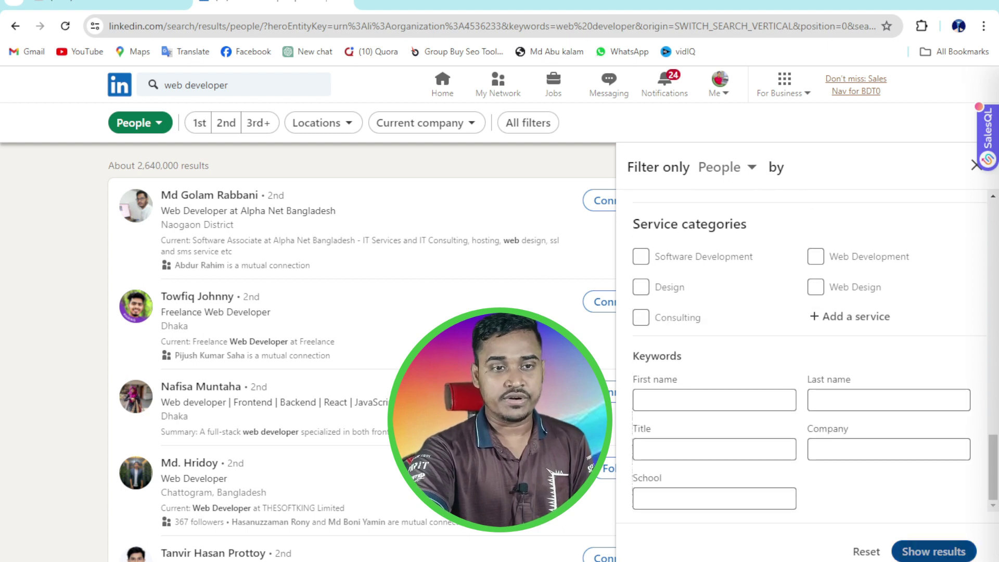
Show the filtered results, leaving 13 matching people
left_click(934, 551)
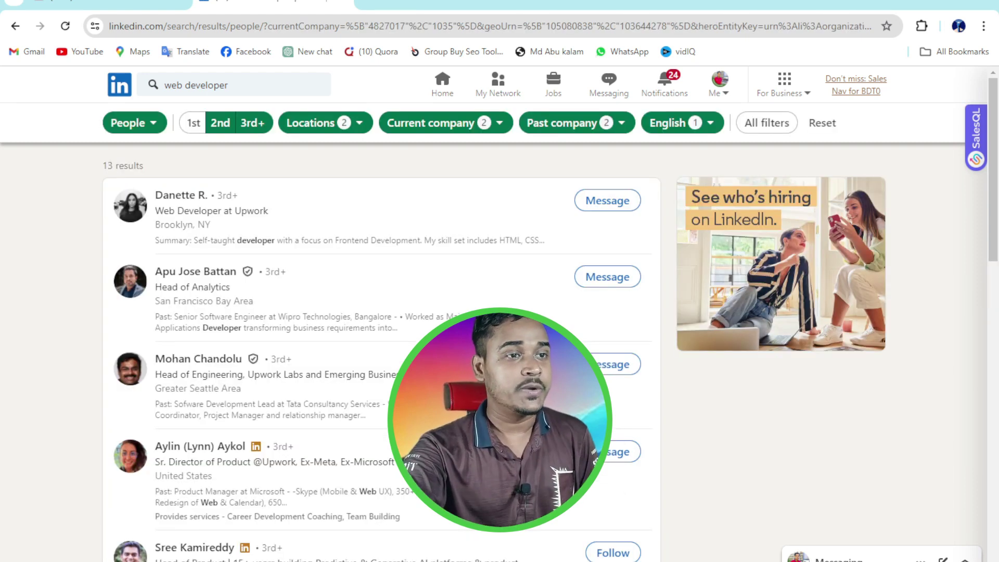
right_click(181, 195)
left_click(196, 208)
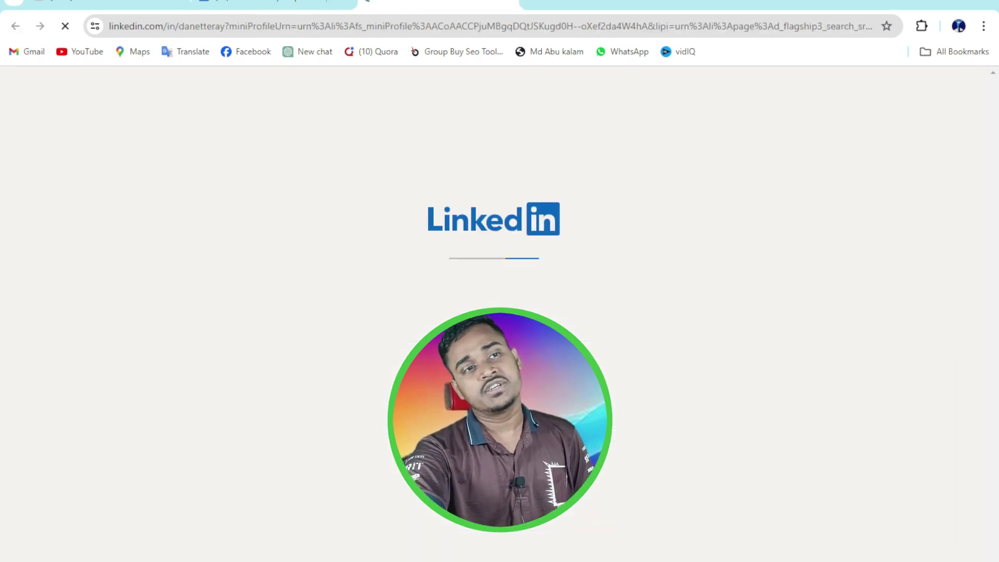
left_click(437, 3)
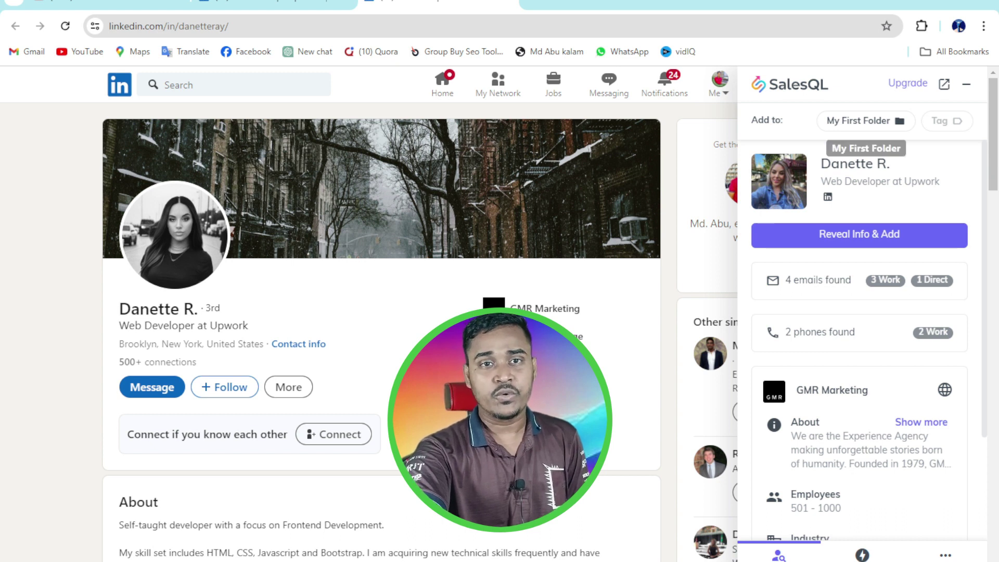
left_click(922, 26)
left_click(913, 59)
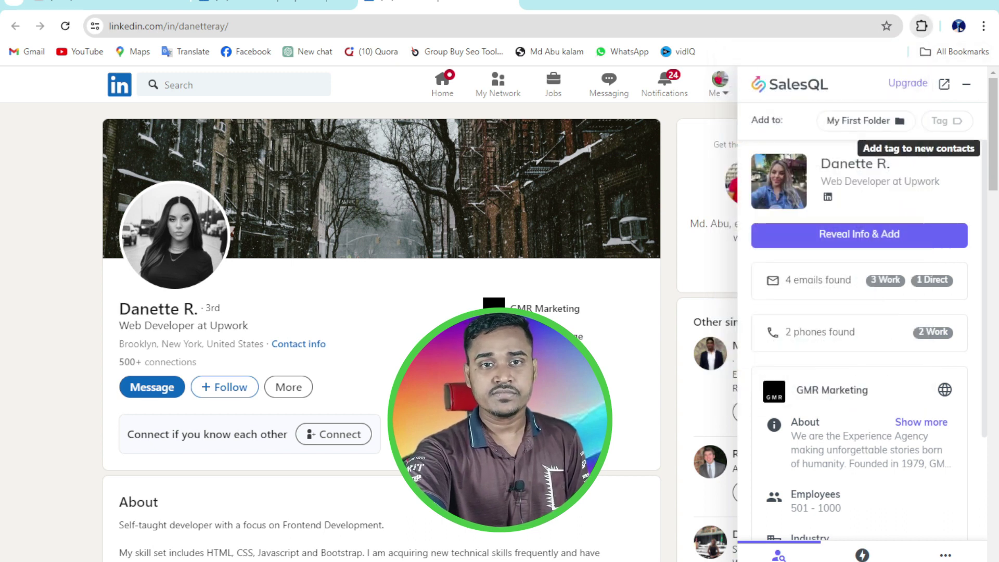
left_click(966, 84)
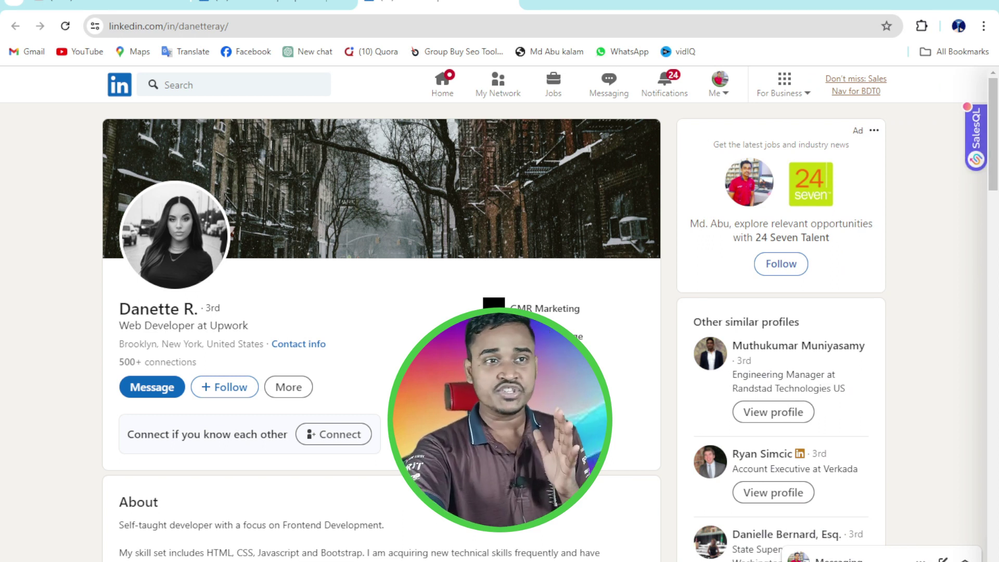
Load youtube.com in a new tab, then return to the LinkedIn results tab
key("ctrl+t")
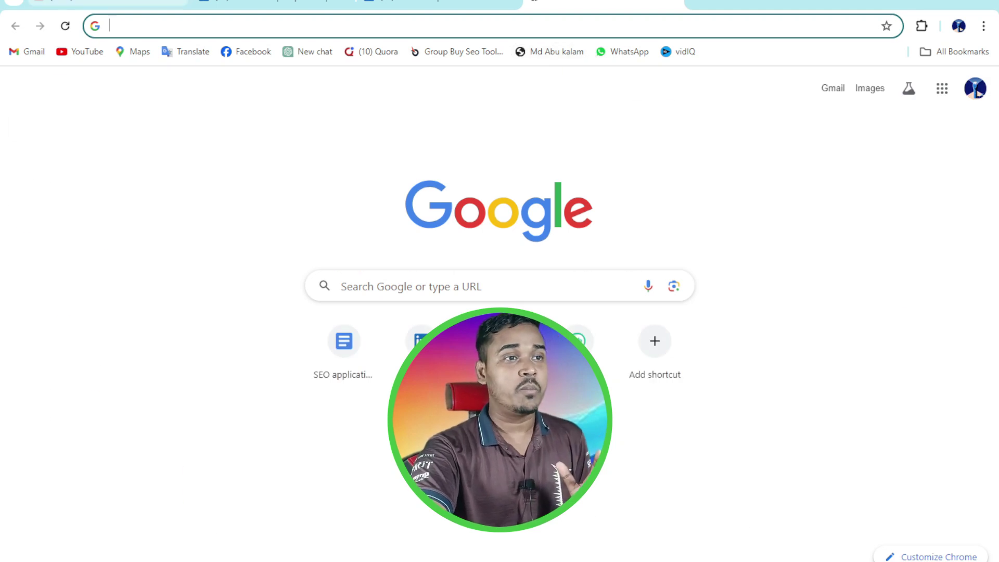
type("youtube.com")
key("Return")
key("ctrl+Tab")
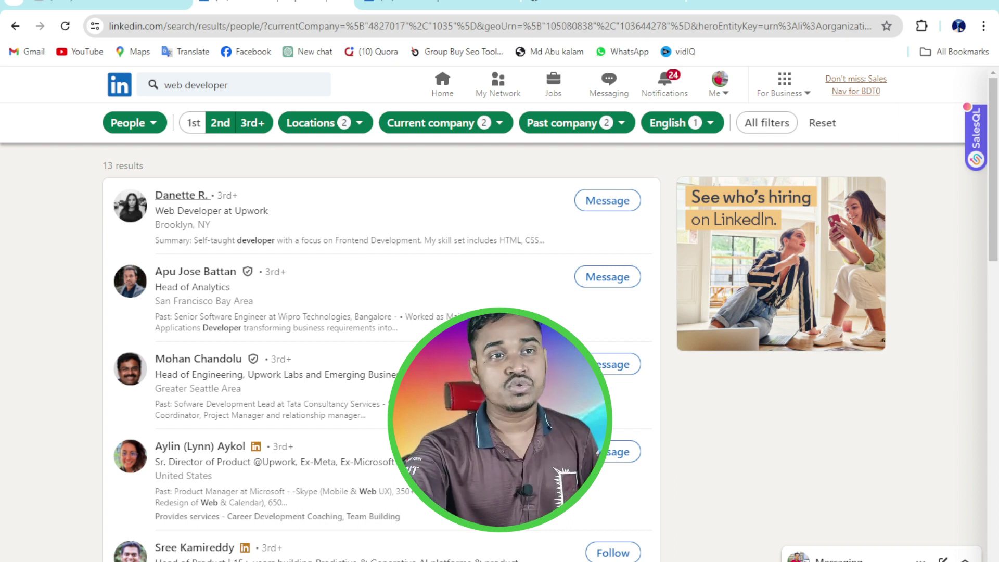
key("ctrl+t")
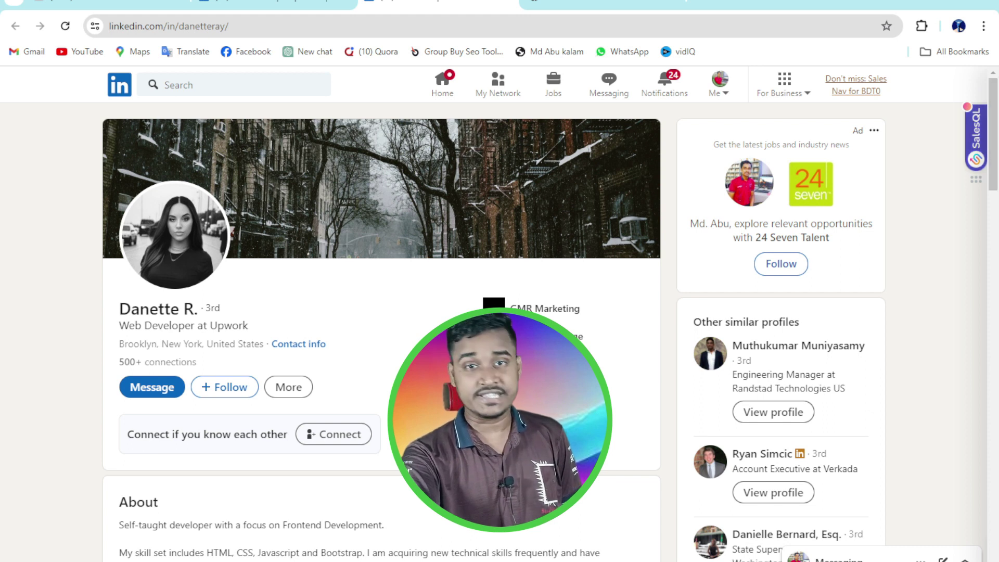
left_click(976, 134)
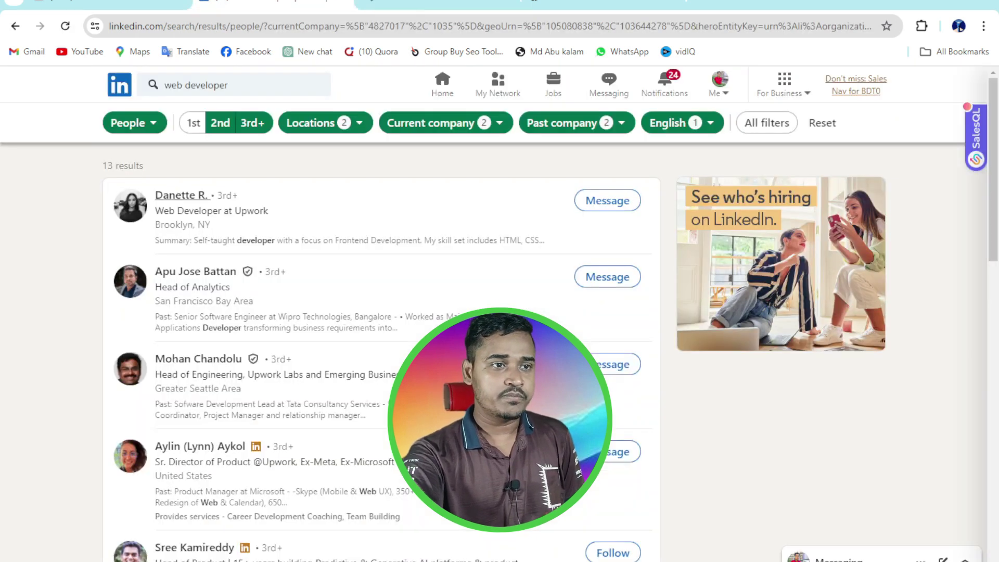
right_click(205, 197)
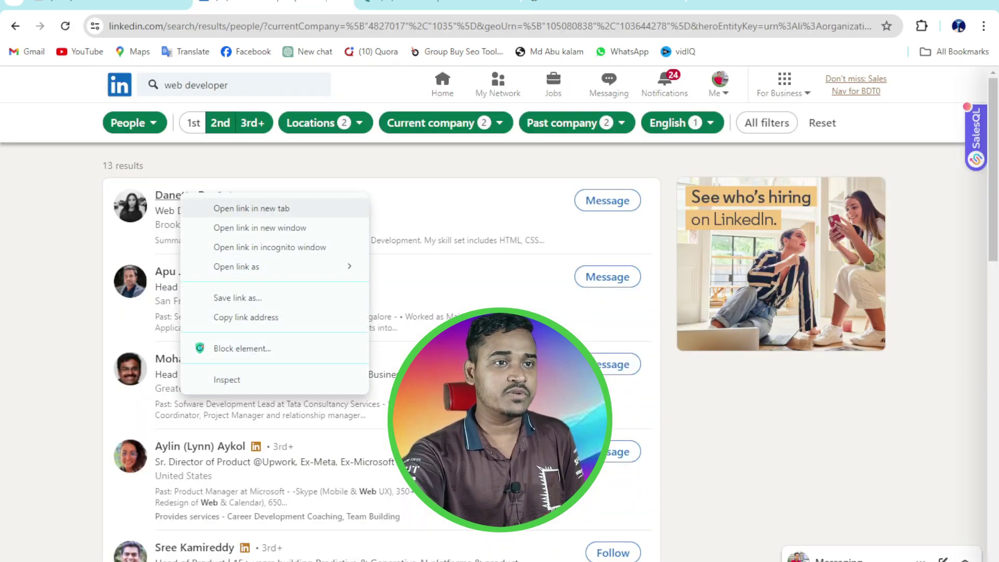
left_click(249, 208)
left_click(600, 3)
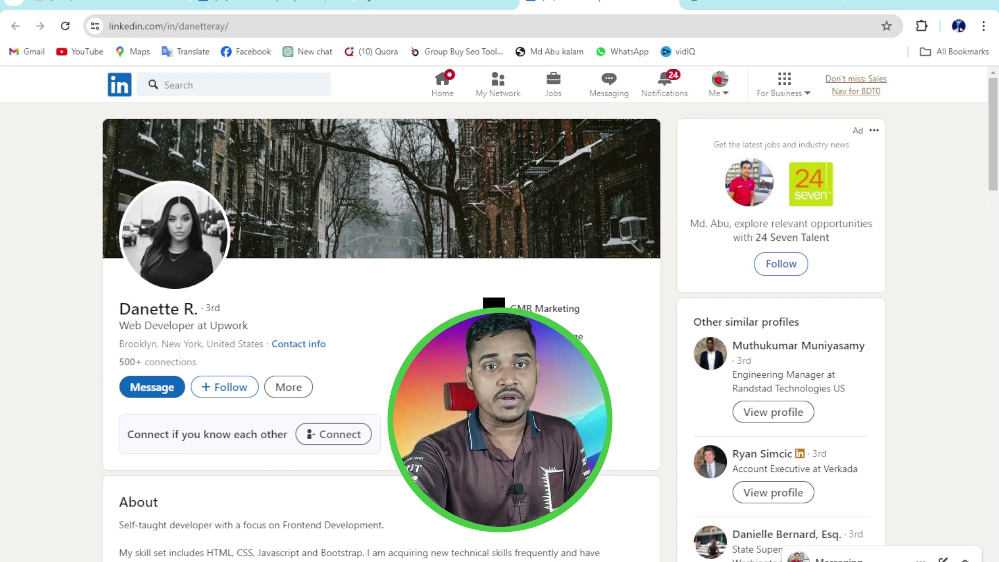
key("ctrl+t")
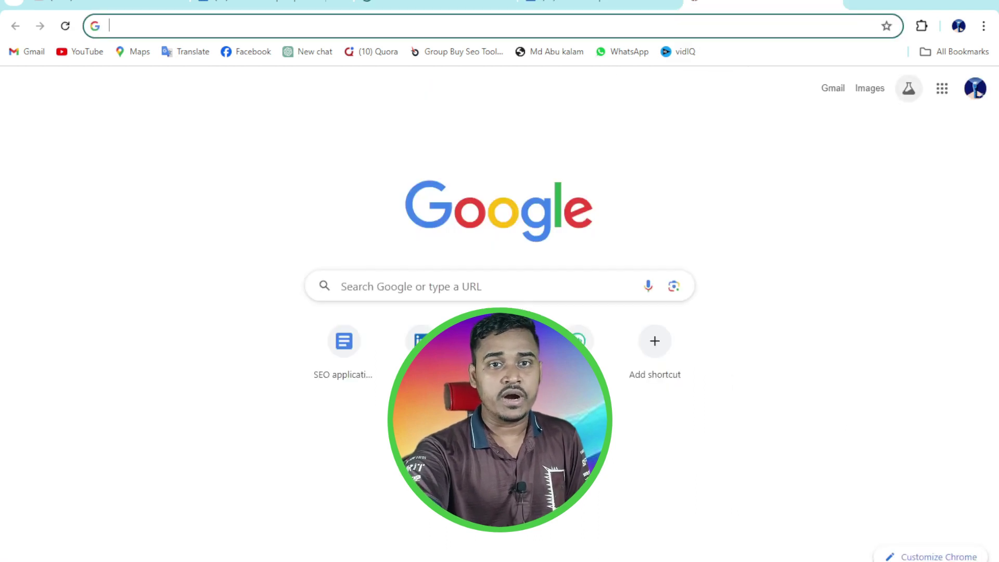
left_click(942, 88)
scroll(867, 195, "down", 1)
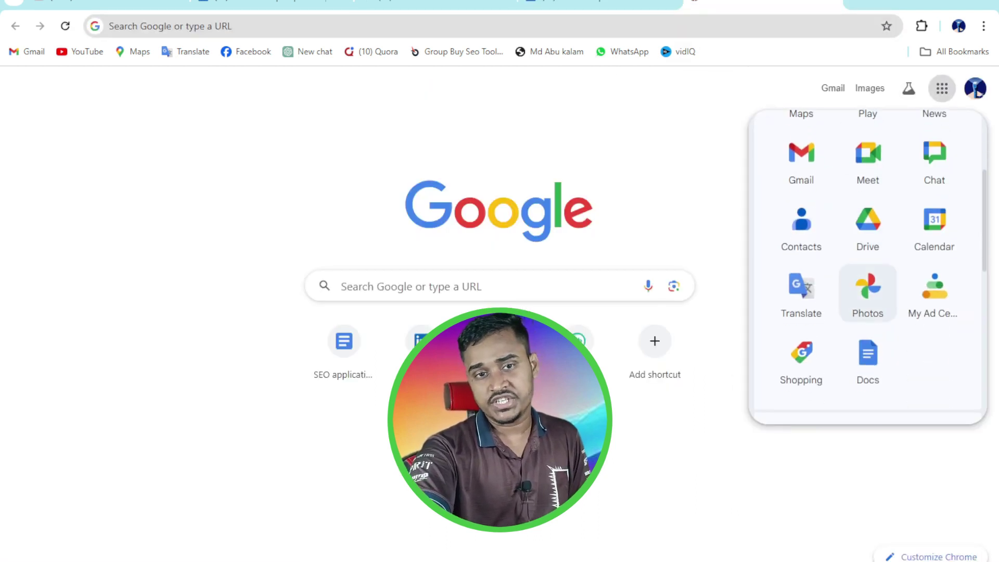
scroll(867, 312, "down", 2)
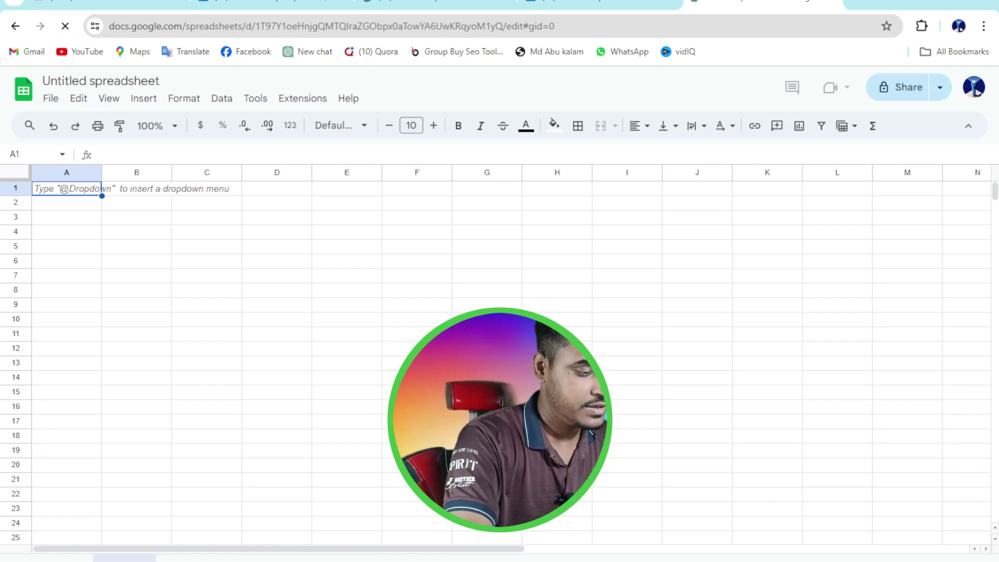
type("Name")
key("Tab")
type("Email")
key("Tab")
type("phone")
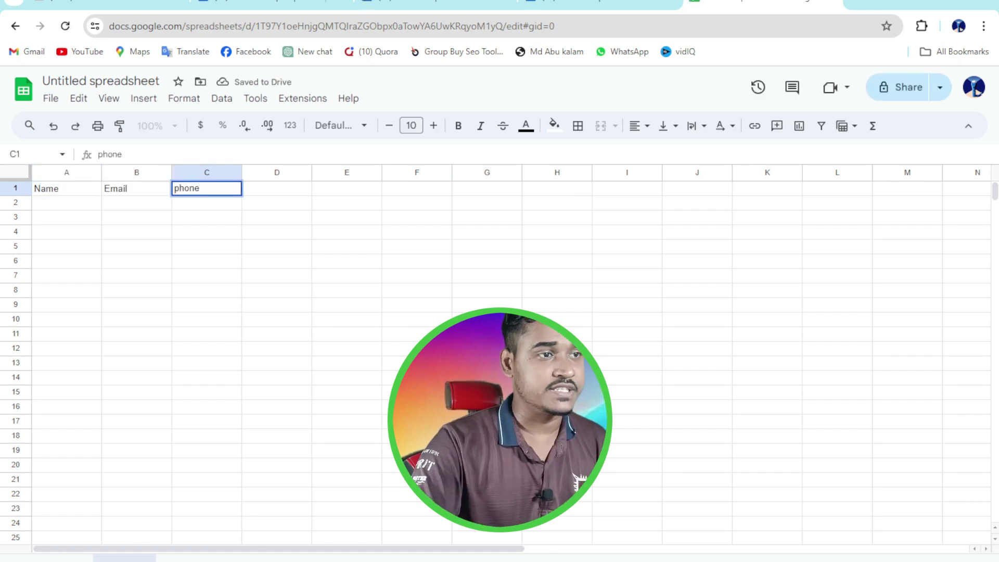
key("ctrl+Page_Up")
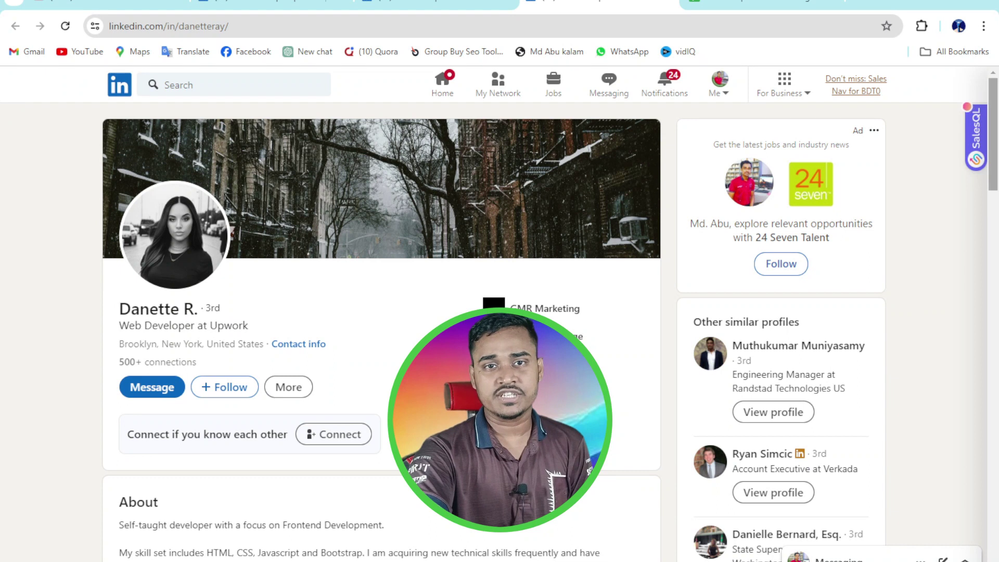
left_click(976, 137)
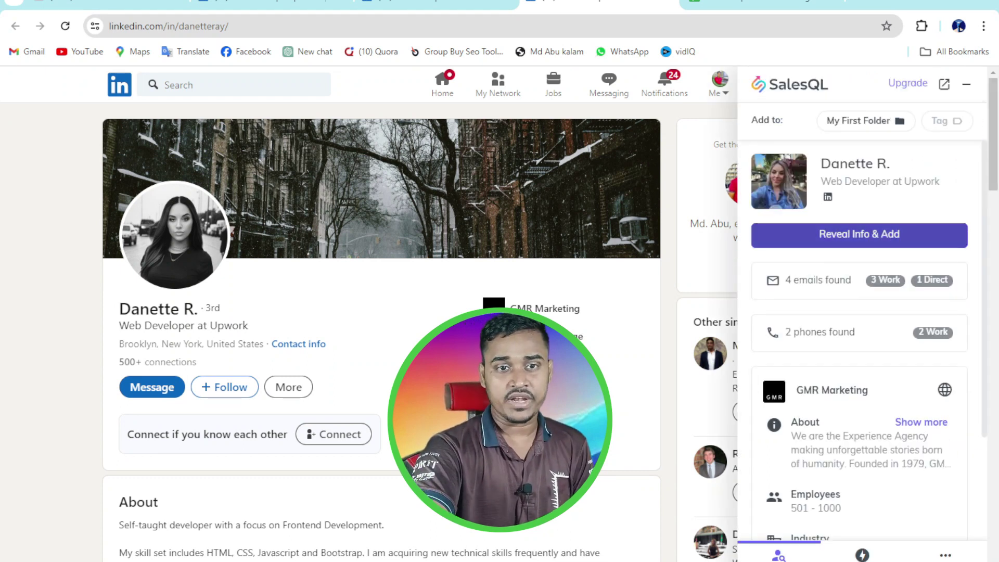
left_click(859, 234)
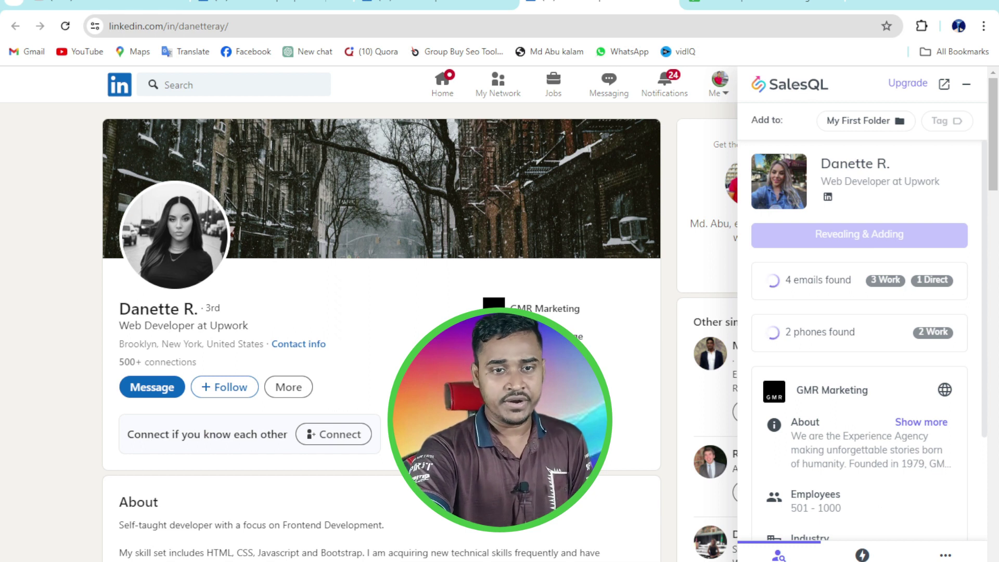
scroll(859, 351, "down", 2)
scroll(383, 312, "down", 2)
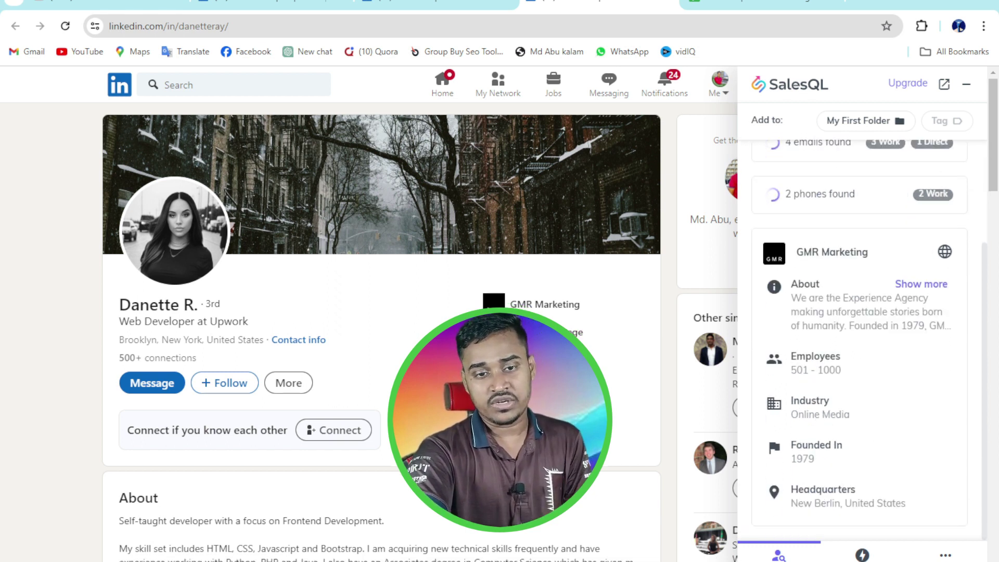
scroll(859, 352, "up", 2)
scroll(383, 313, "up", 2)
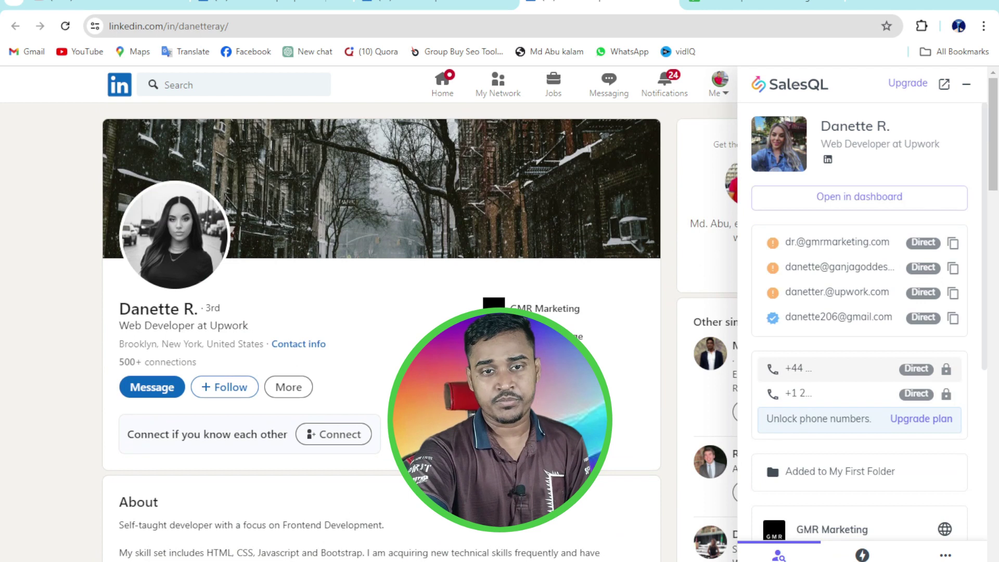
left_click_drag(120, 309, 195, 309)
scroll(858, 352, "down", 1)
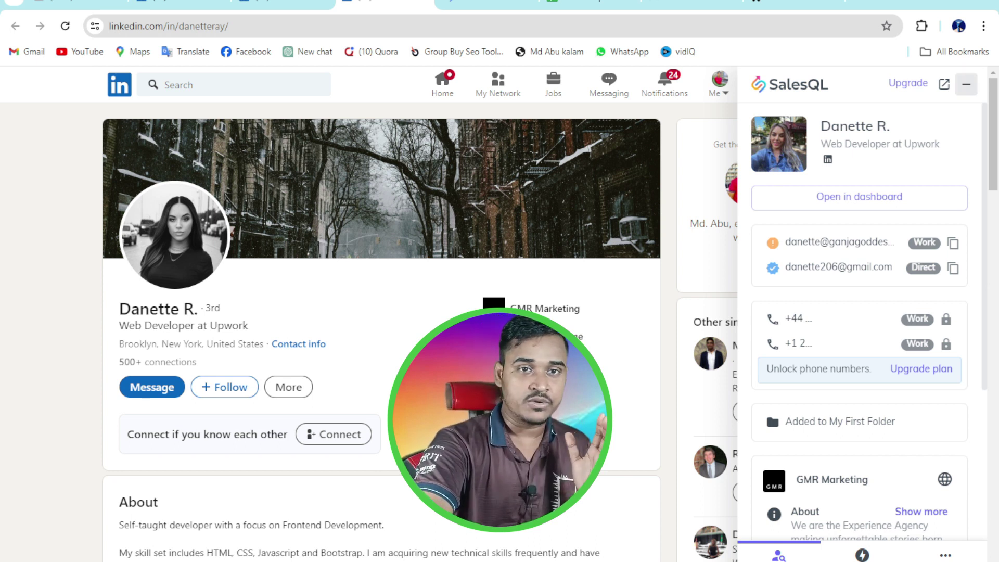
left_click(966, 83)
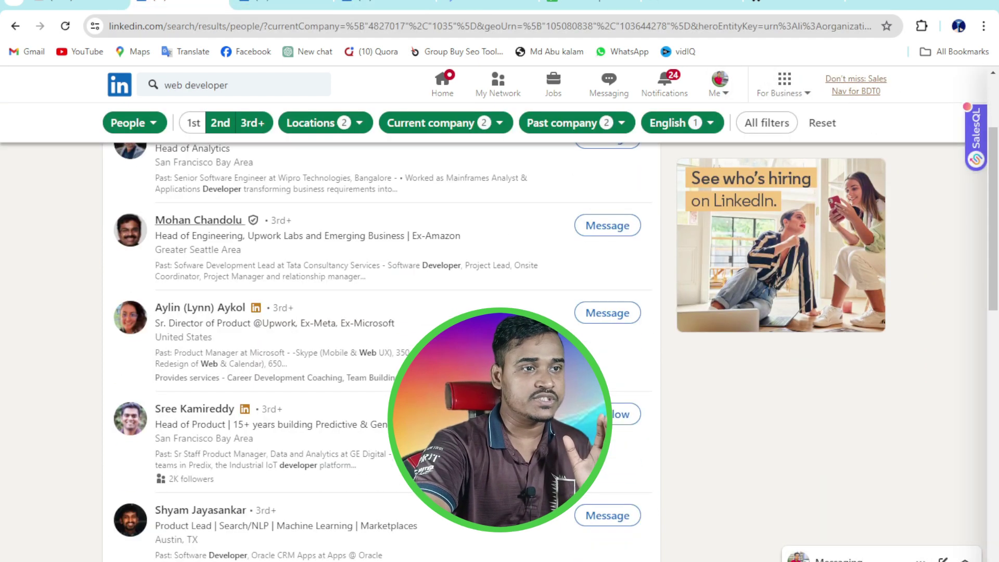
left_click(195, 202)
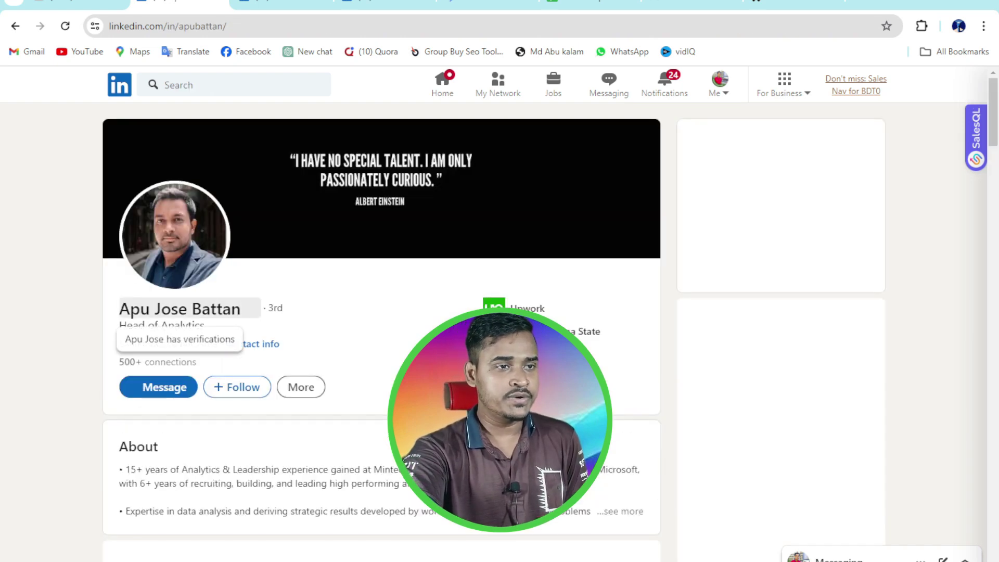
left_click_drag(119, 309, 261, 309)
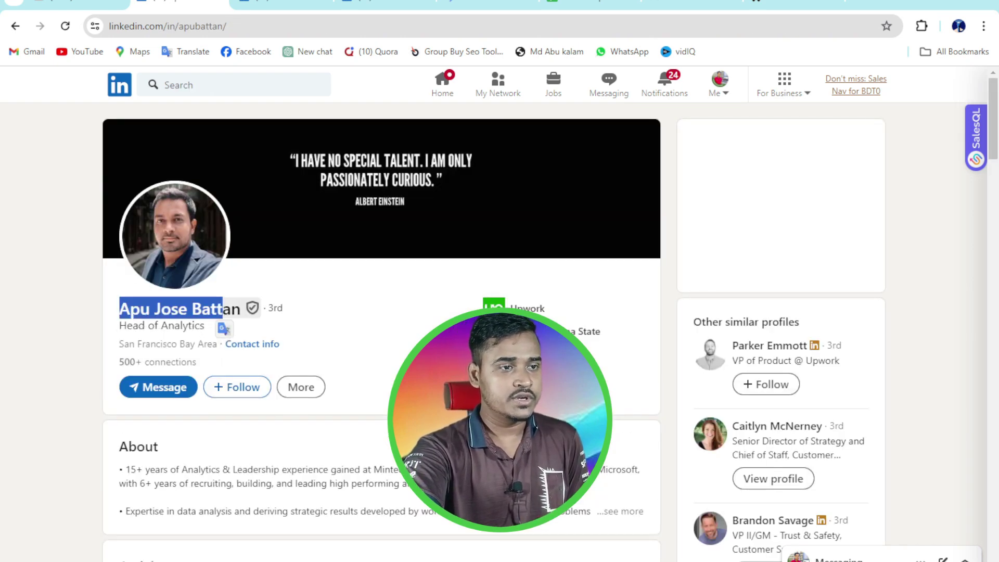
left_click_drag(118, 309, 243, 311)
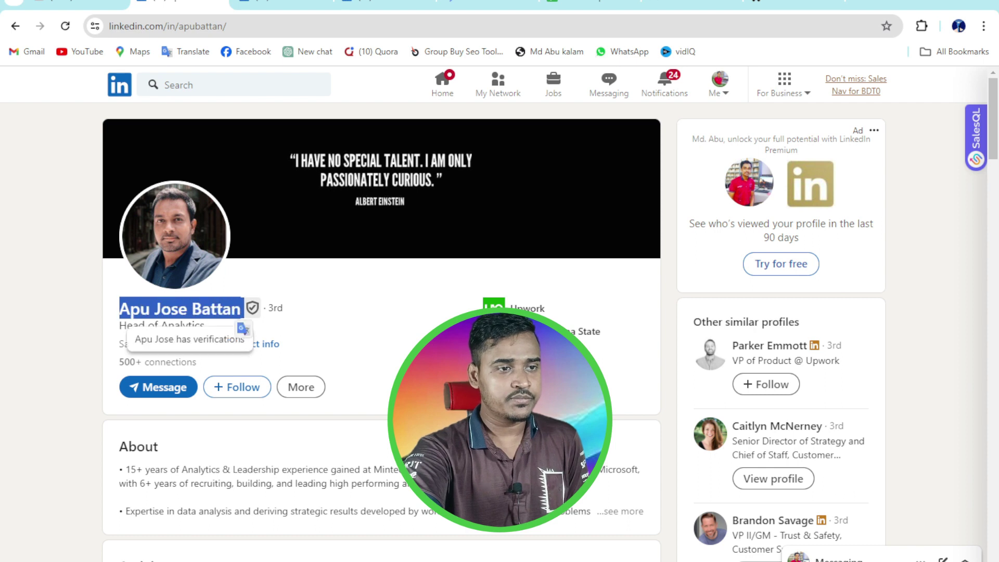
right_click(243, 310)
left_click(258, 181)
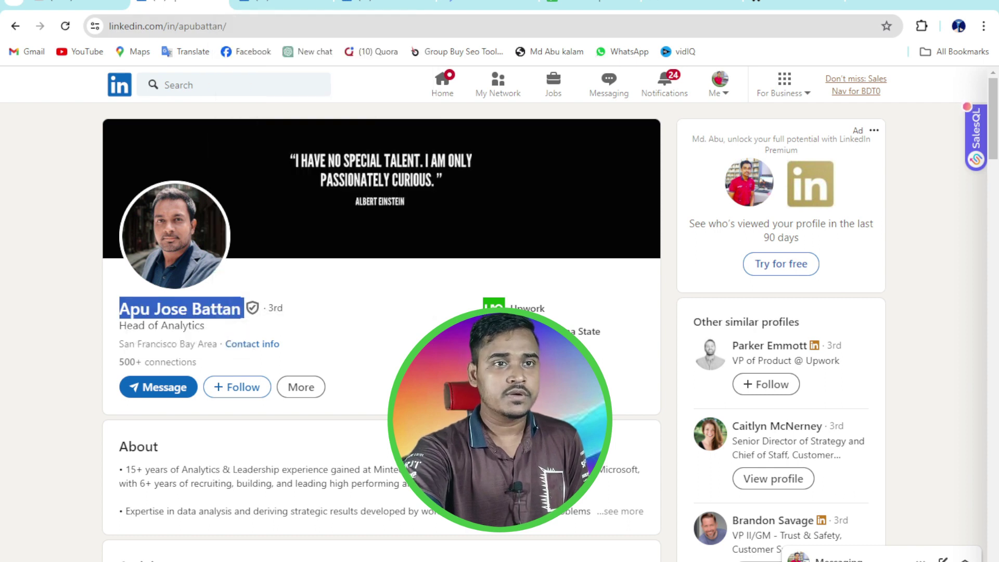
left_click(591, 4)
right_click(47, 219)
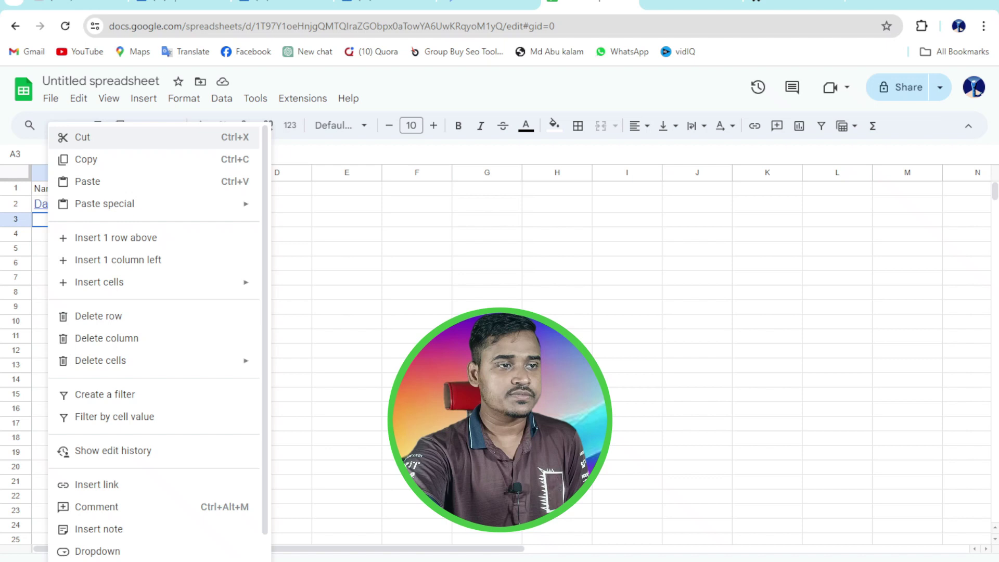
left_click(86, 180)
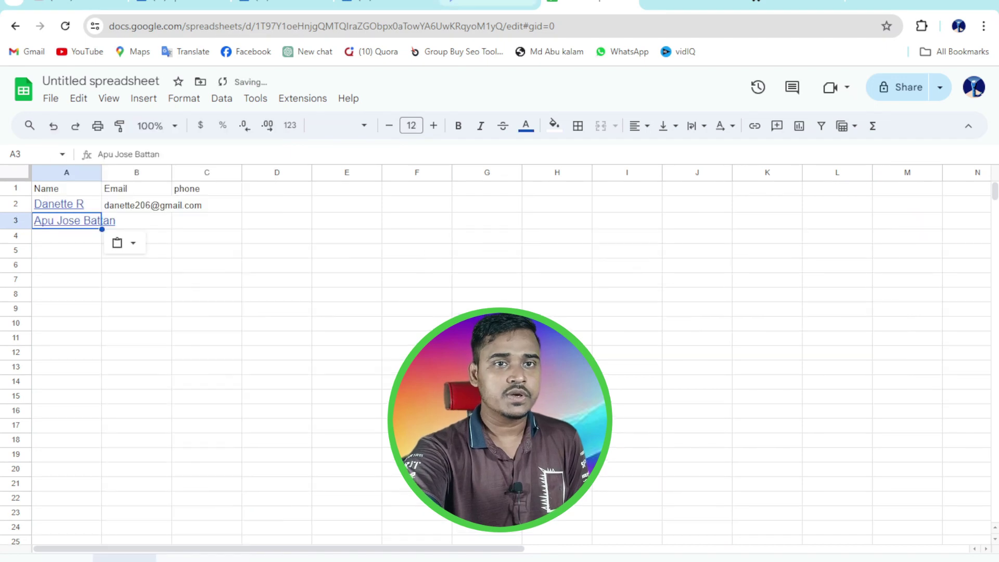
left_click(281, 4)
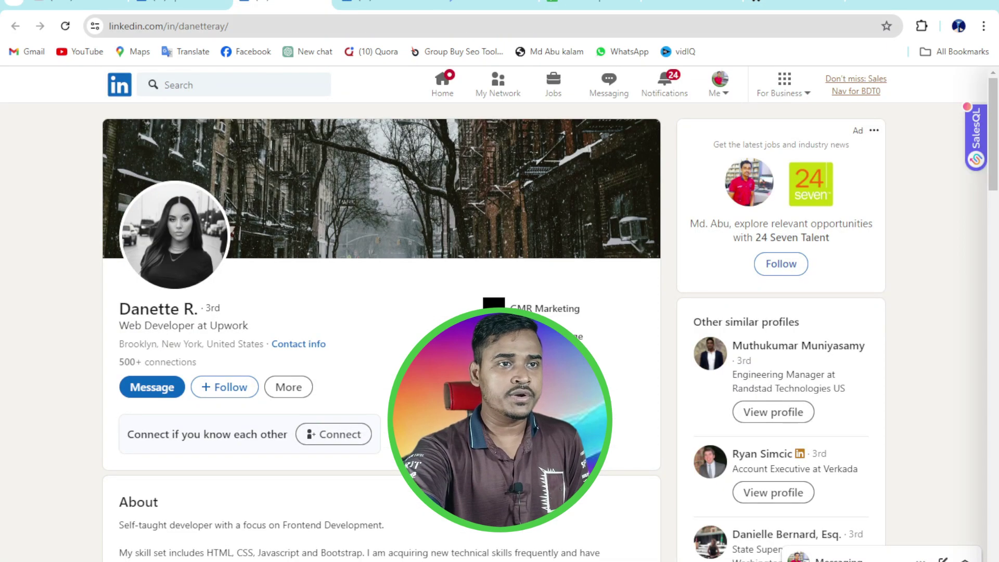
left_click(383, 3)
key("ctrl+shift+Tab")
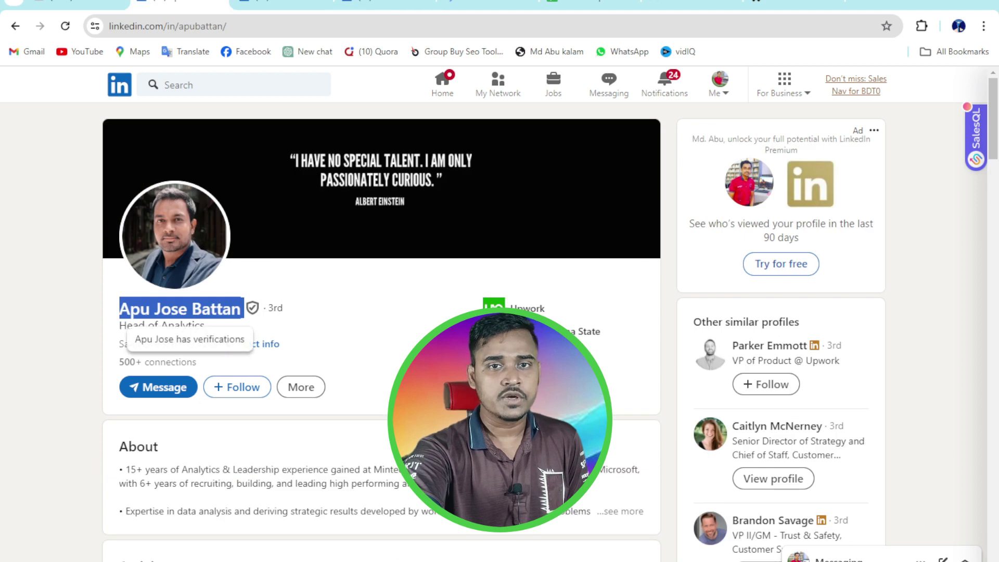
left_click(976, 137)
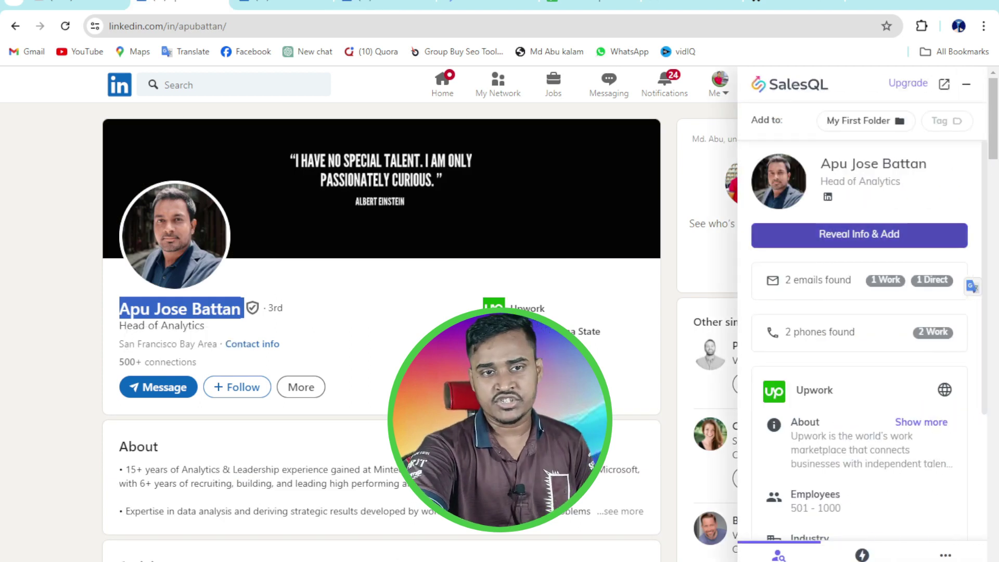
left_click(859, 234)
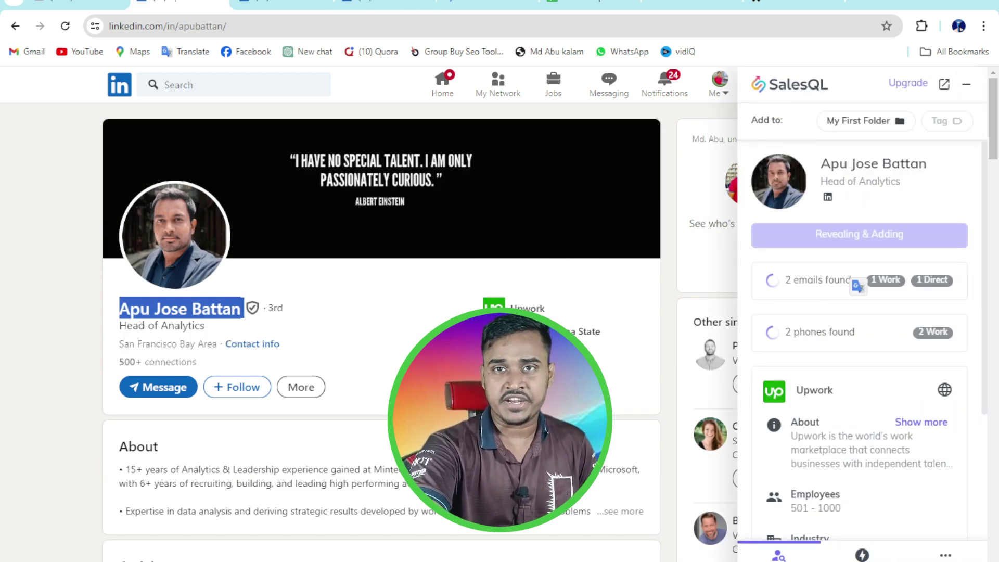
scroll(858, 285, "down", 5)
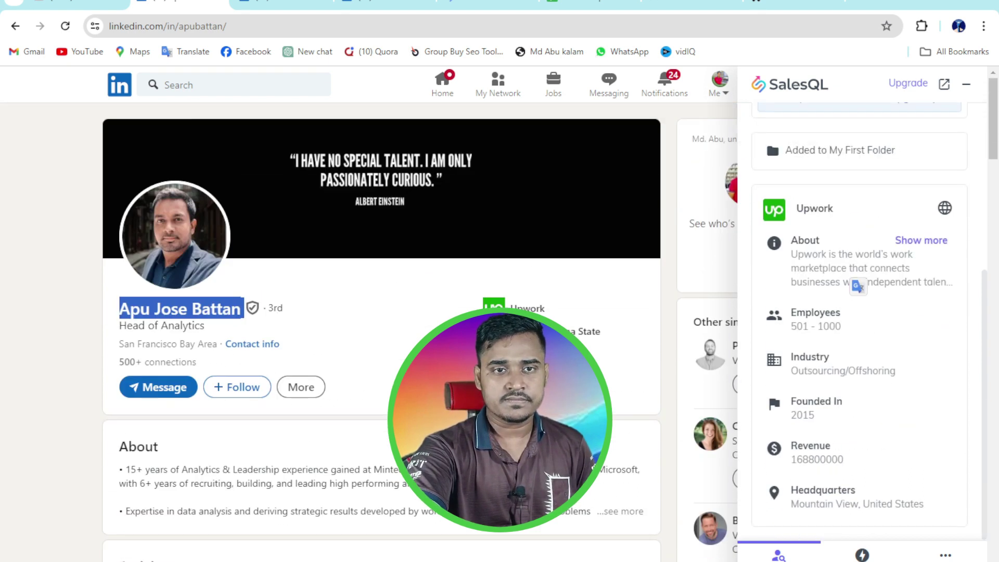
scroll(859, 286, "up", 4)
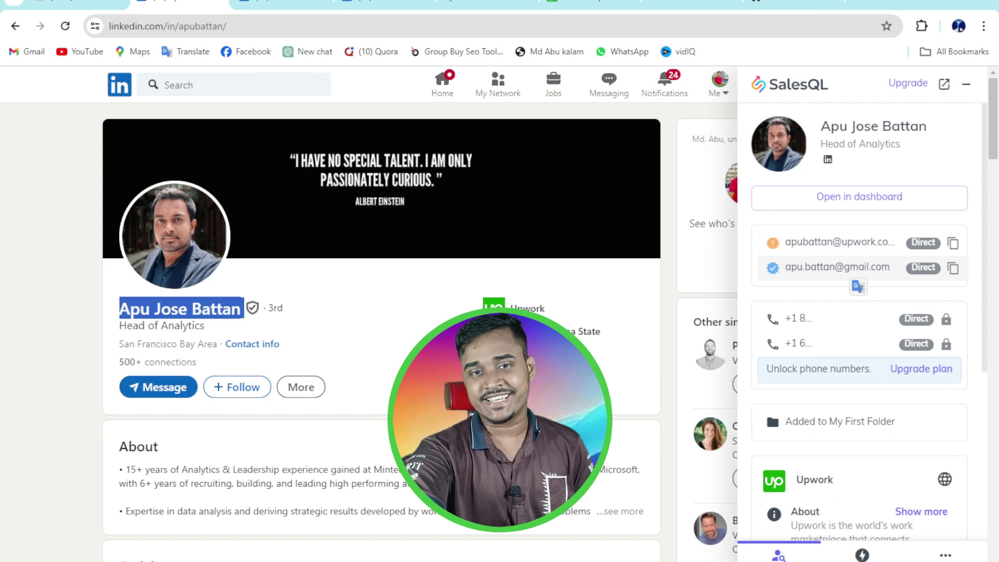
left_click(952, 268)
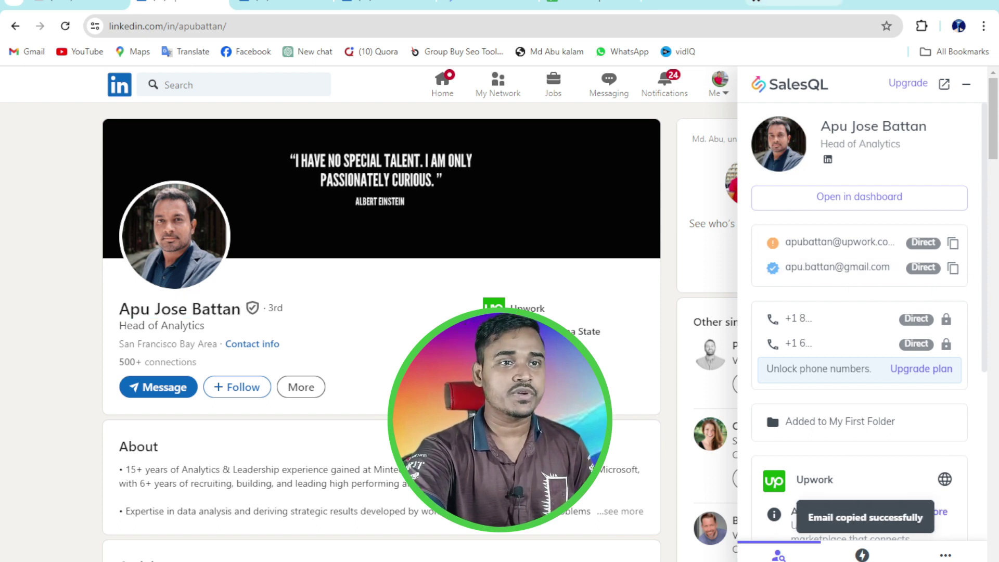
left_click(594, 4)
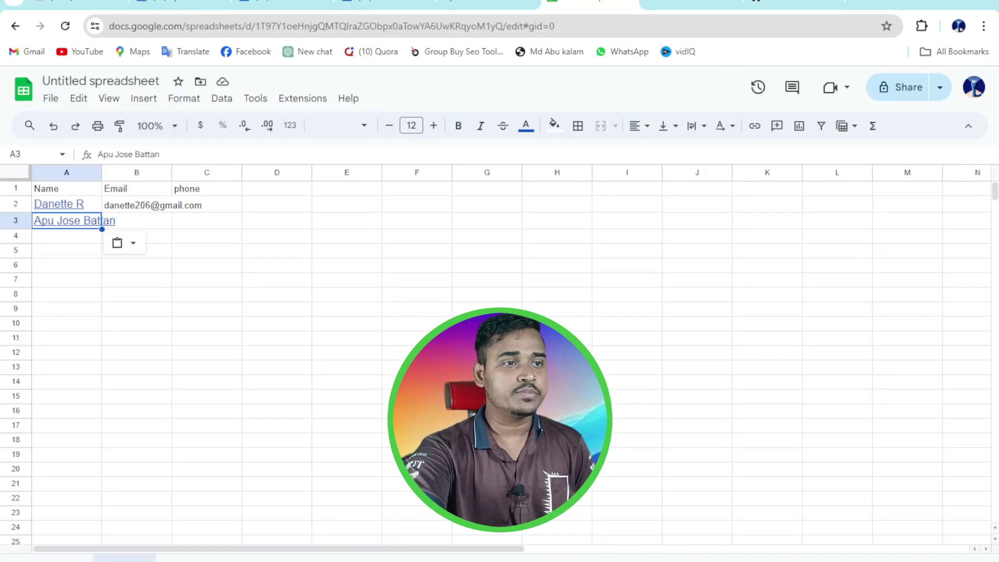
key("Tab")
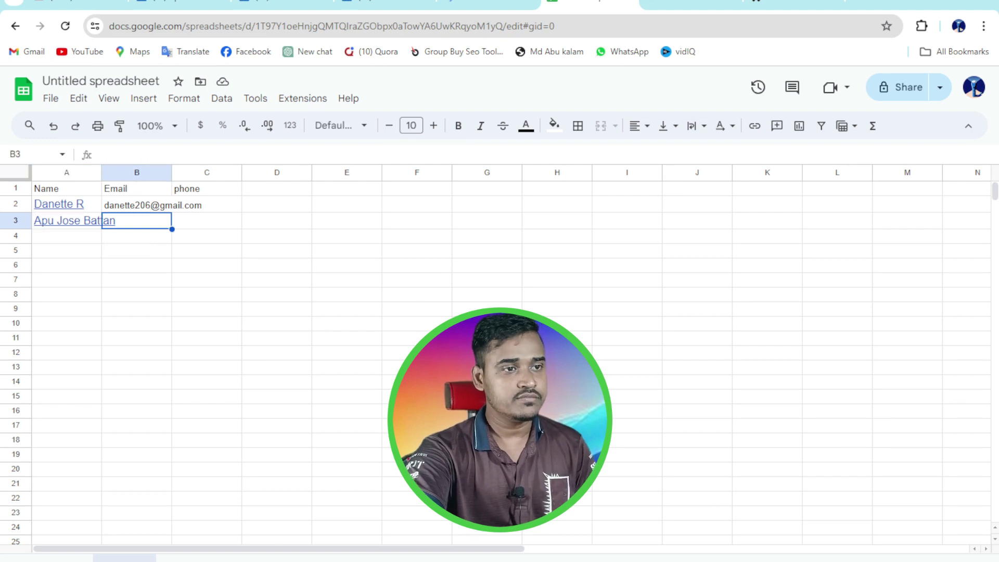
right_click(139, 221)
left_click(180, 180)
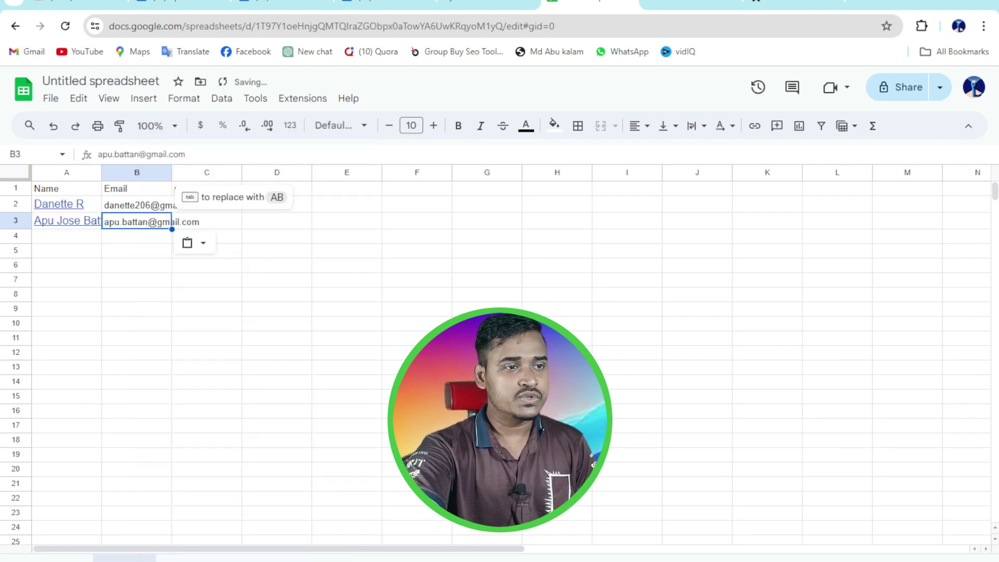
key("Return")
left_click(180, 4)
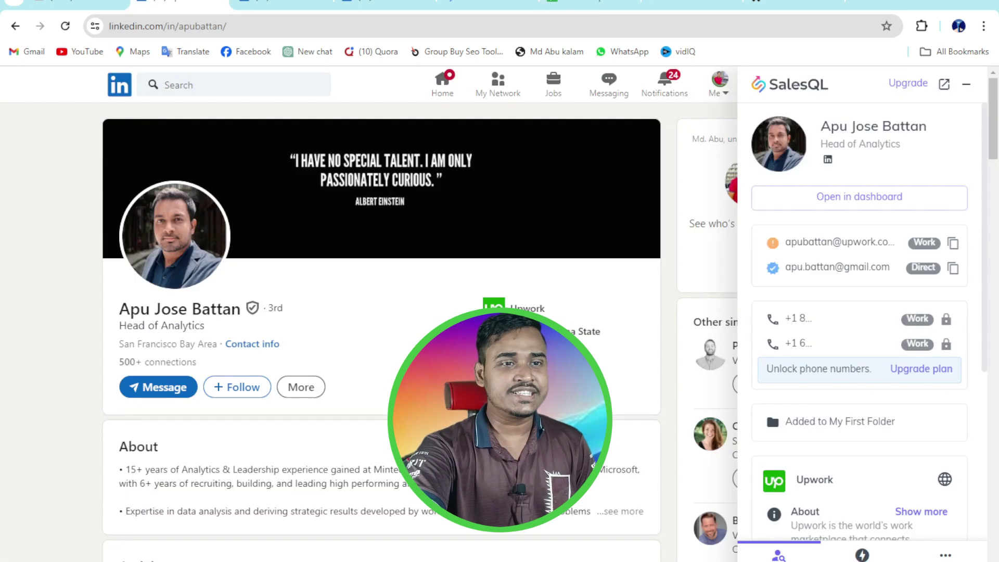